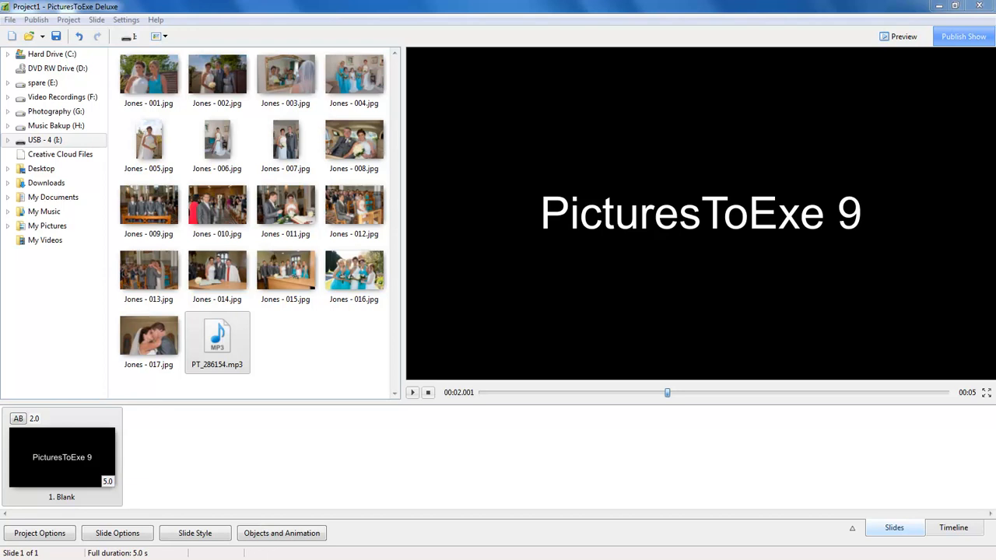
Step: Create a new 16:9 project with the default name, discarding the unsaved changes to the current project
click(191, 457)
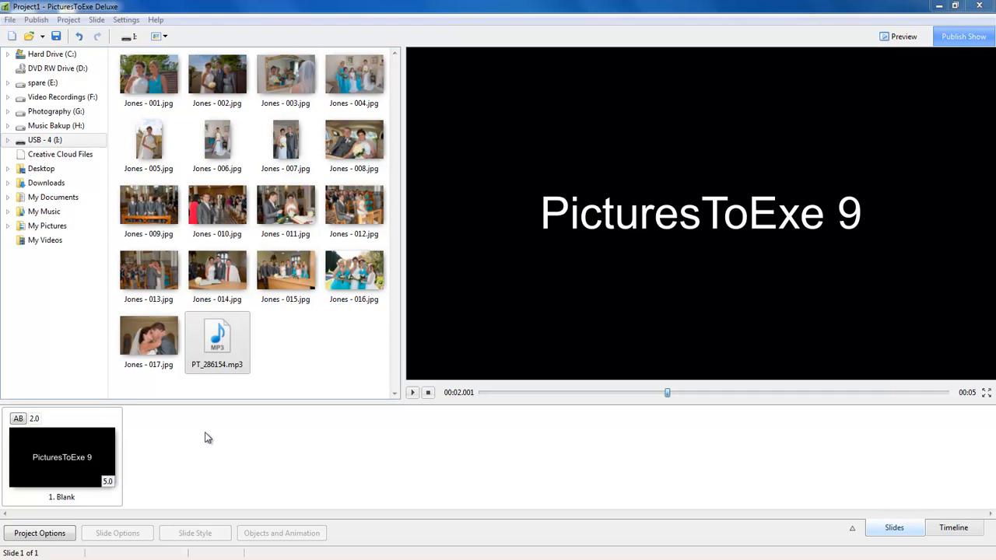
click(11, 20)
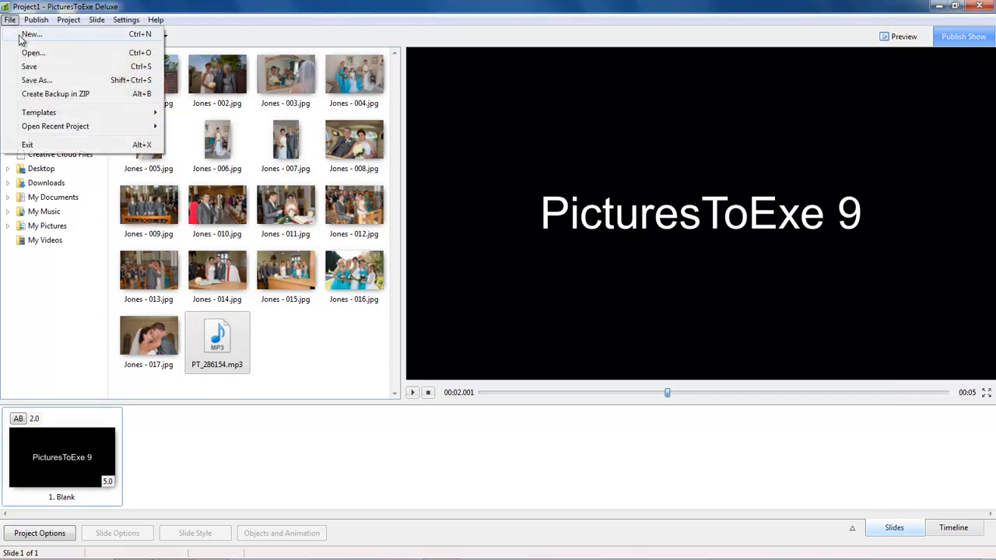
click(24, 36)
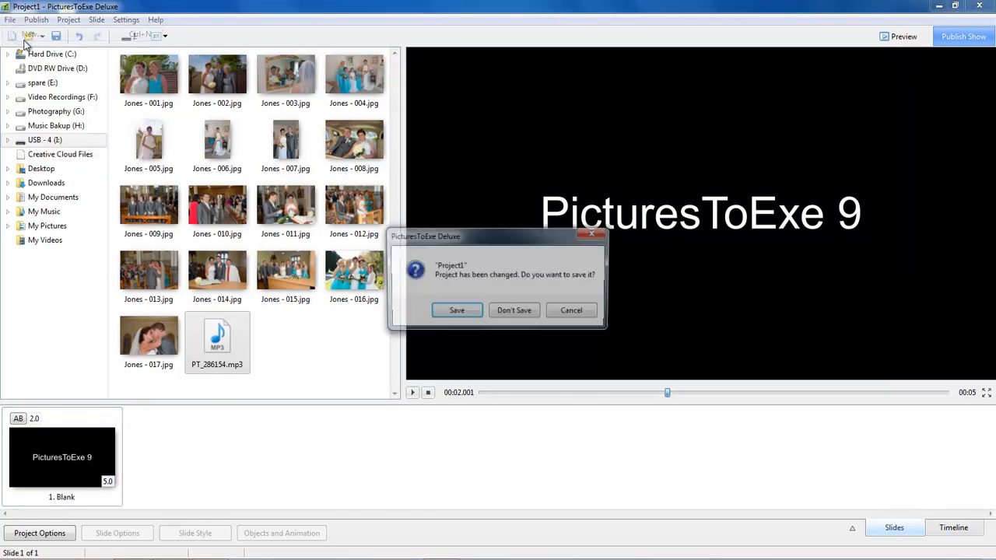
click(512, 312)
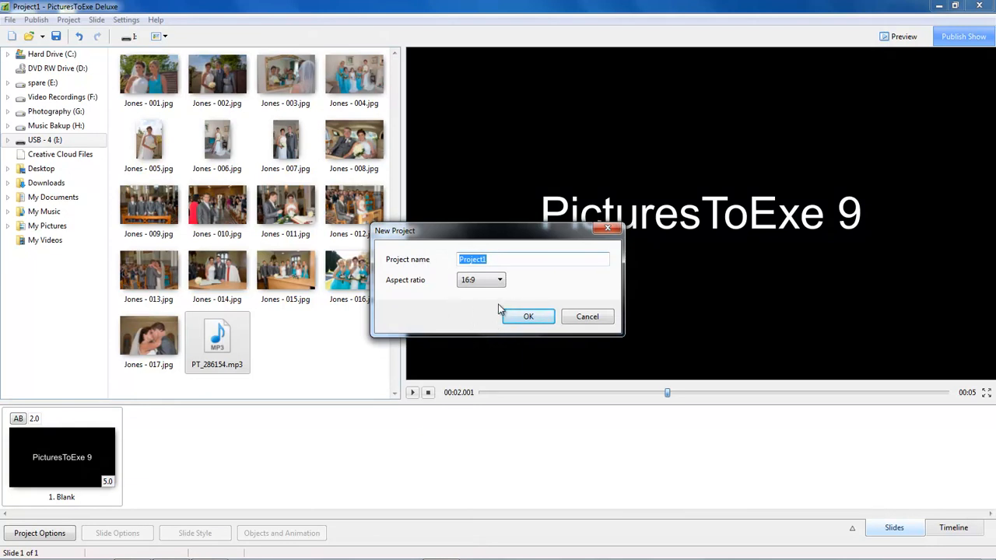
click(529, 319)
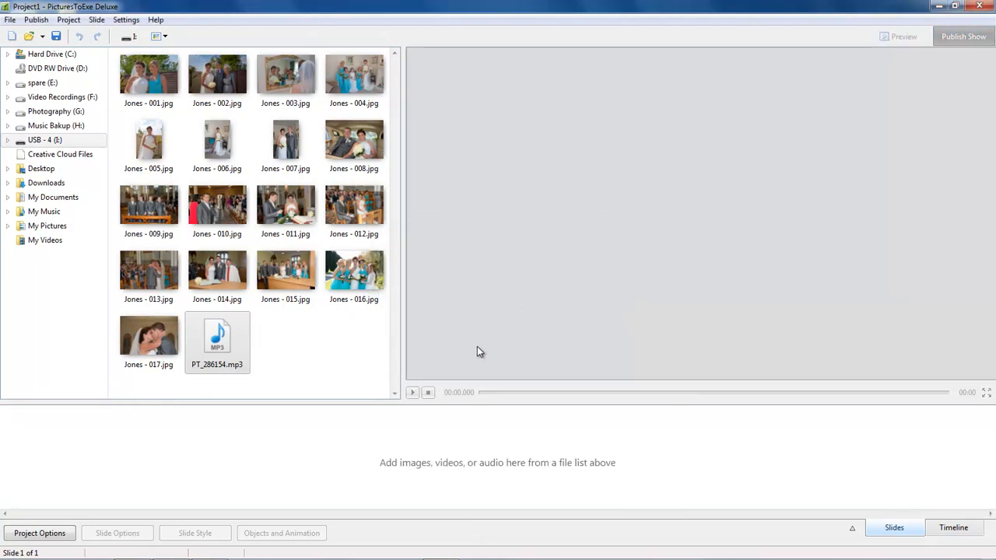
Step: Insert a blank slide into the empty slide list
click(46, 457)
right_click(46, 457)
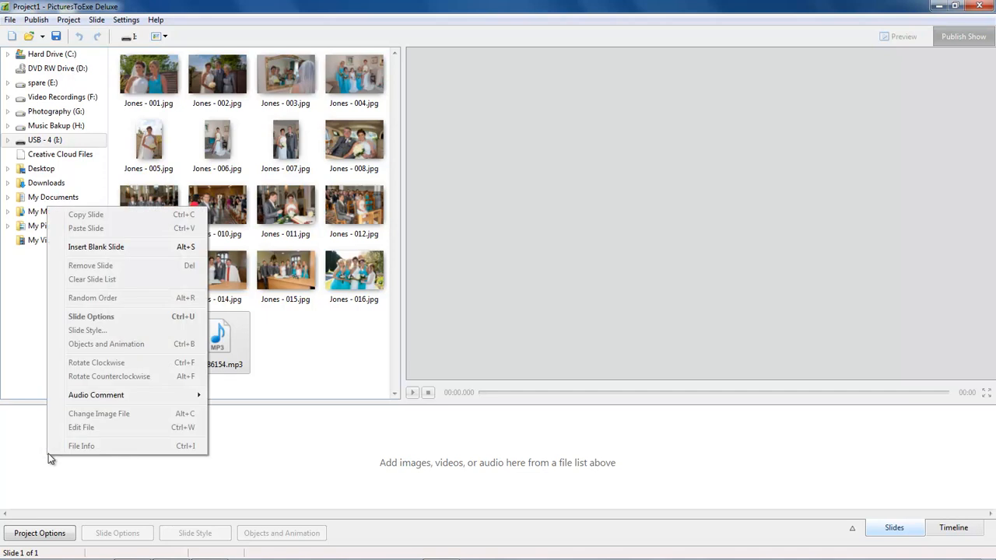
click(104, 249)
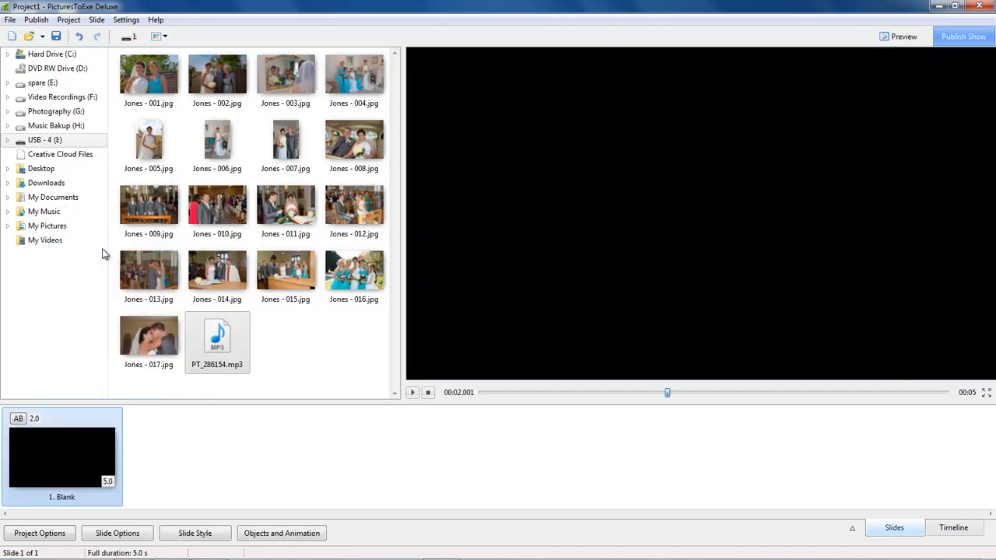
Step: Set the project's solid background color to white in the project options
click(39, 534)
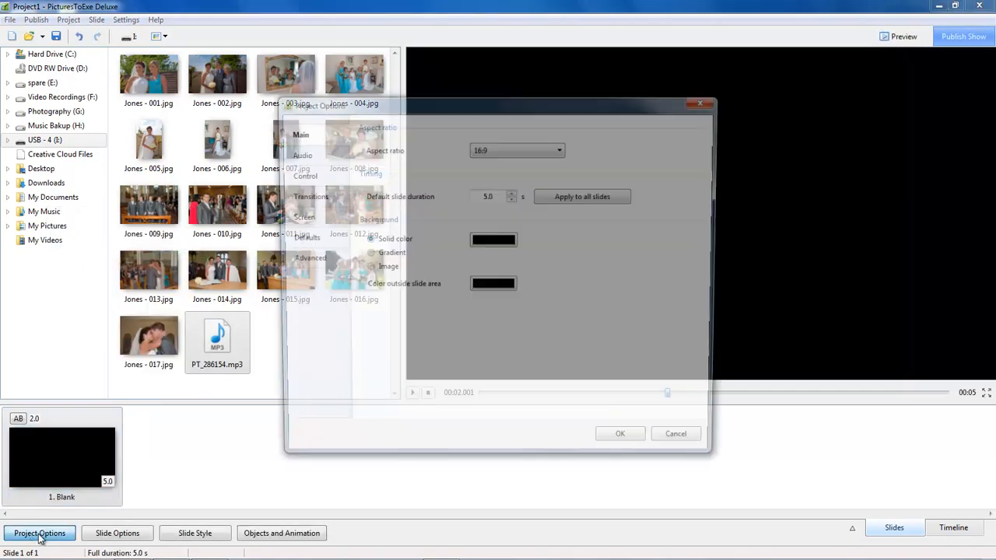
click(297, 134)
click(482, 242)
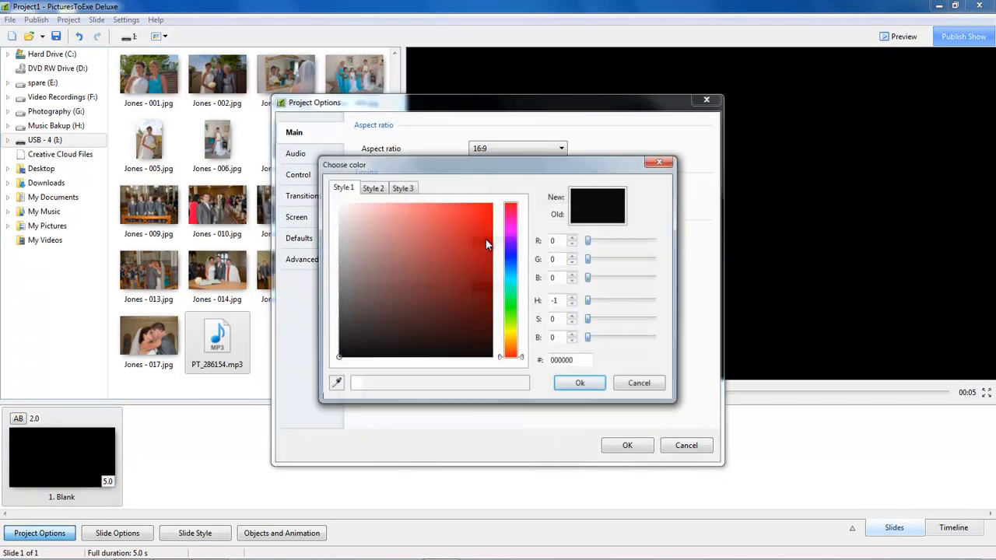
click(408, 191)
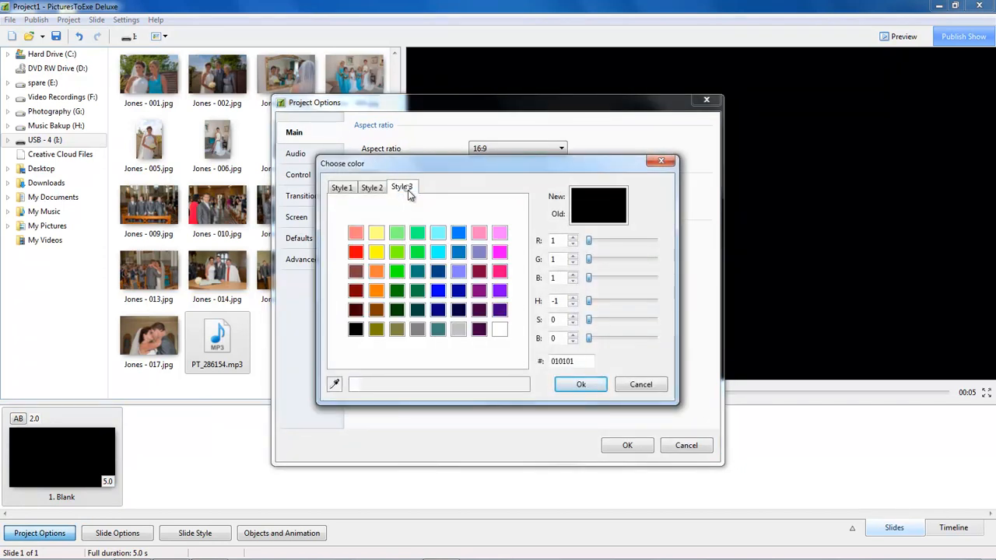
click(499, 330)
click(582, 385)
click(626, 446)
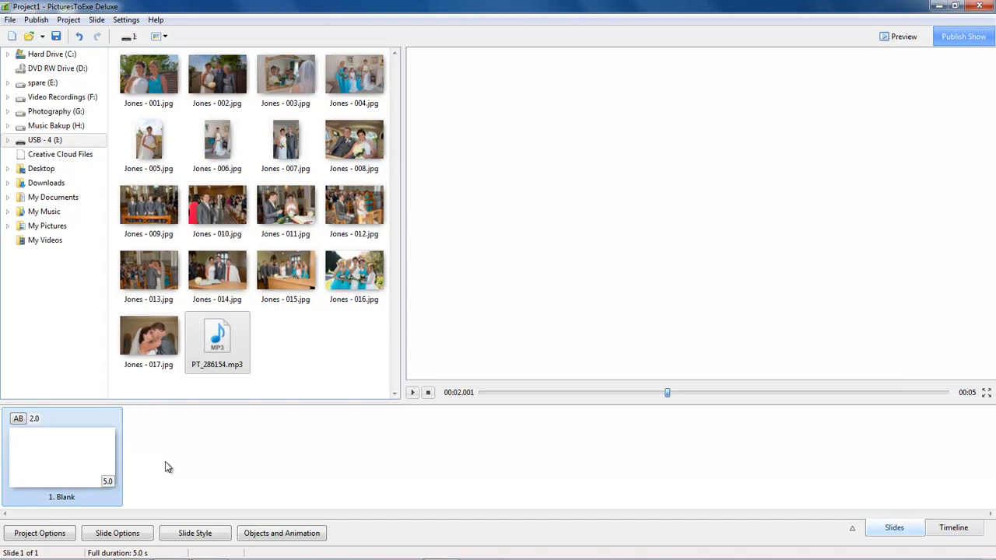
Step: Add a second blank slide after the first and apply the Wedding slide style Caption - Center to it
key(ctrl+v)
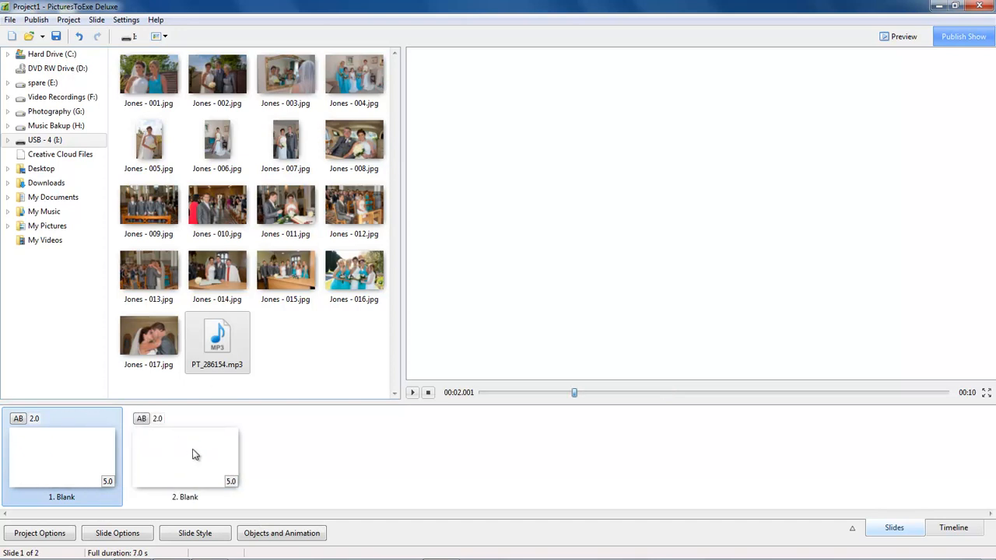
click(195, 455)
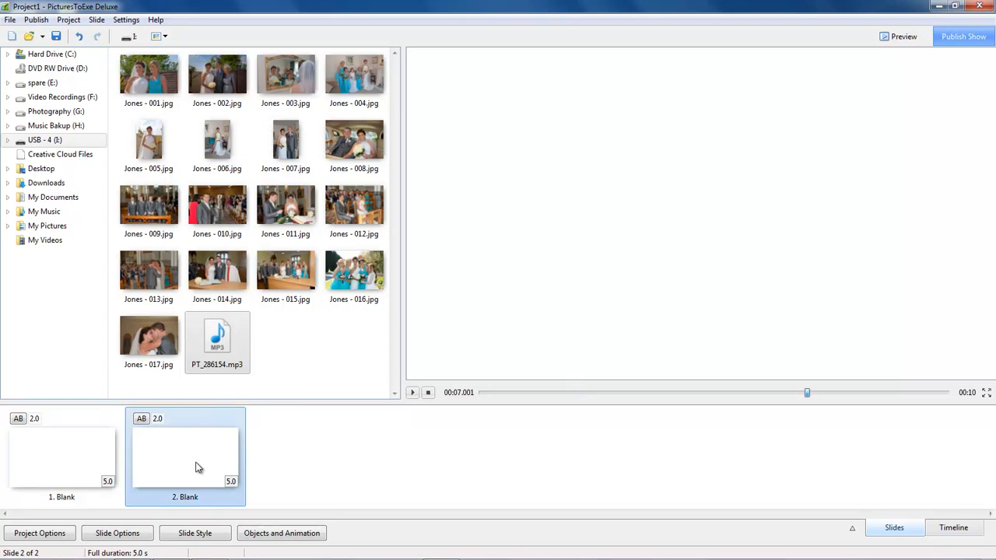
click(194, 533)
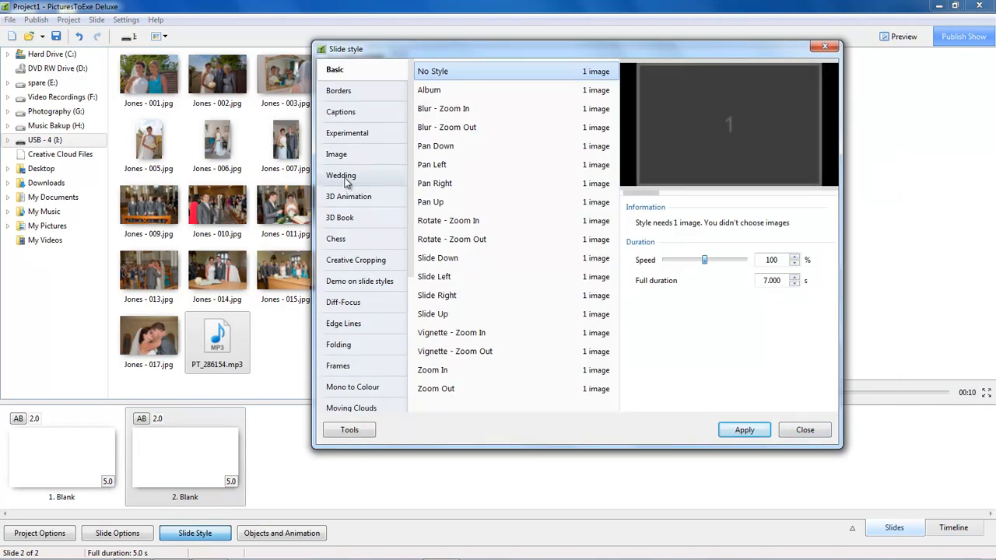
click(342, 176)
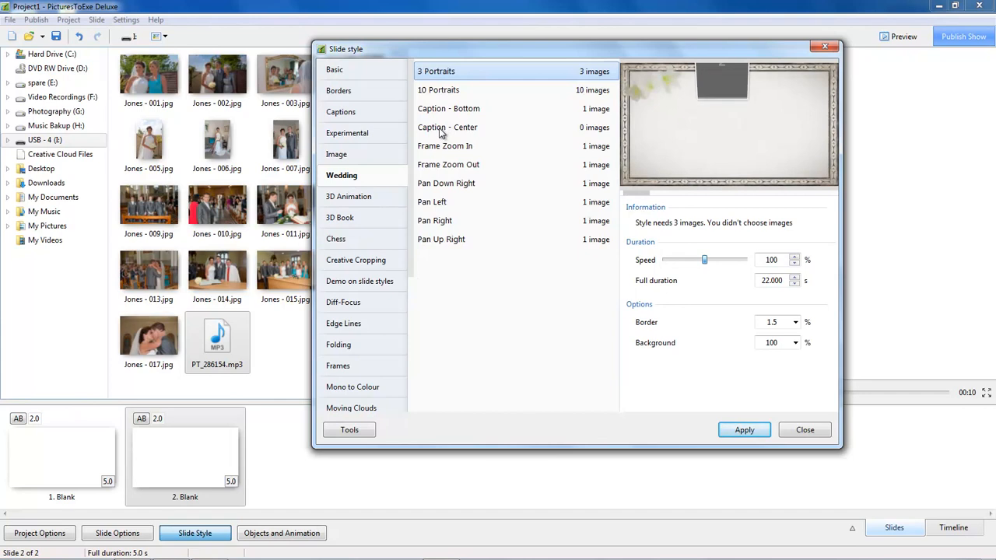
double_click(440, 129)
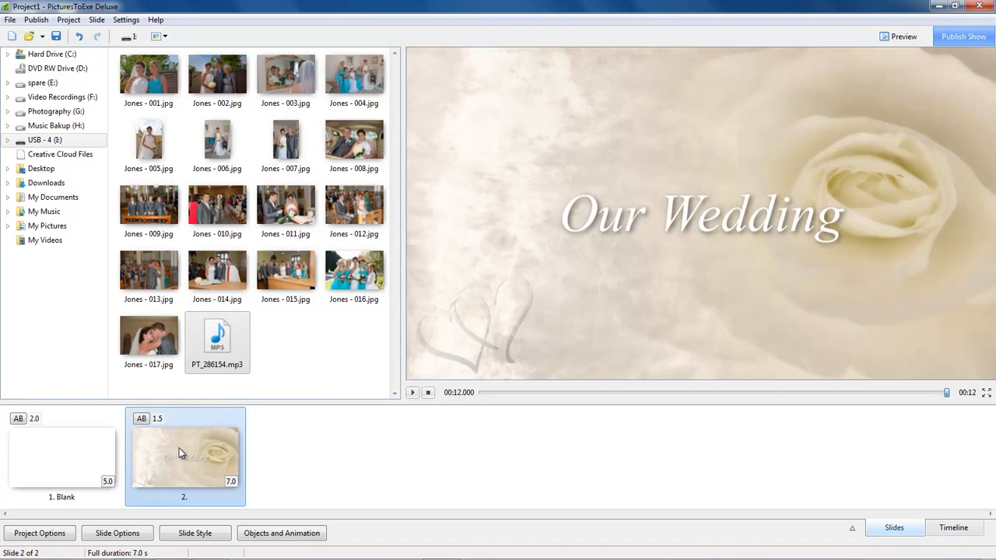
Step: Save the project on the USB drive under the file name Wedding Promo
click(11, 20)
click(34, 79)
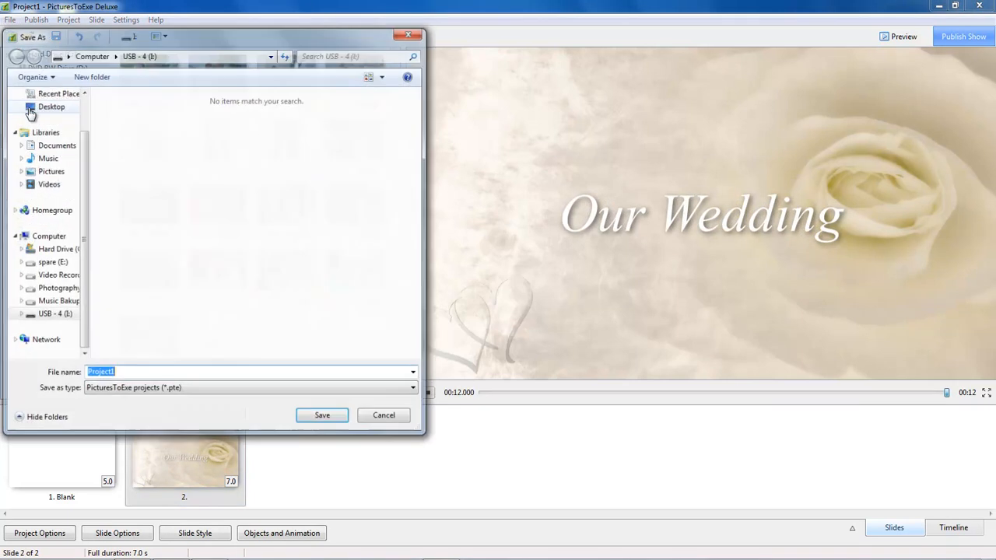
click(142, 374)
double_click(135, 372)
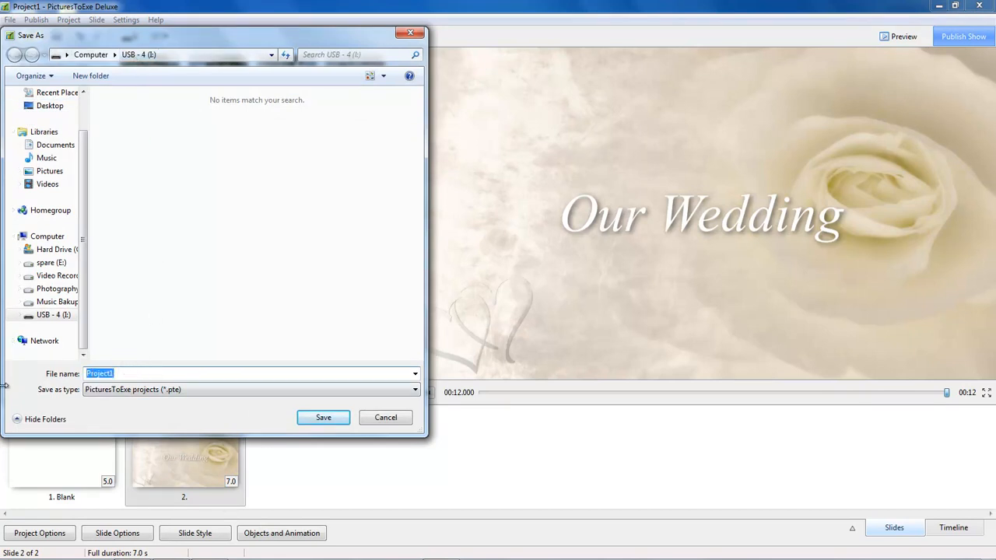
text(Wedding )
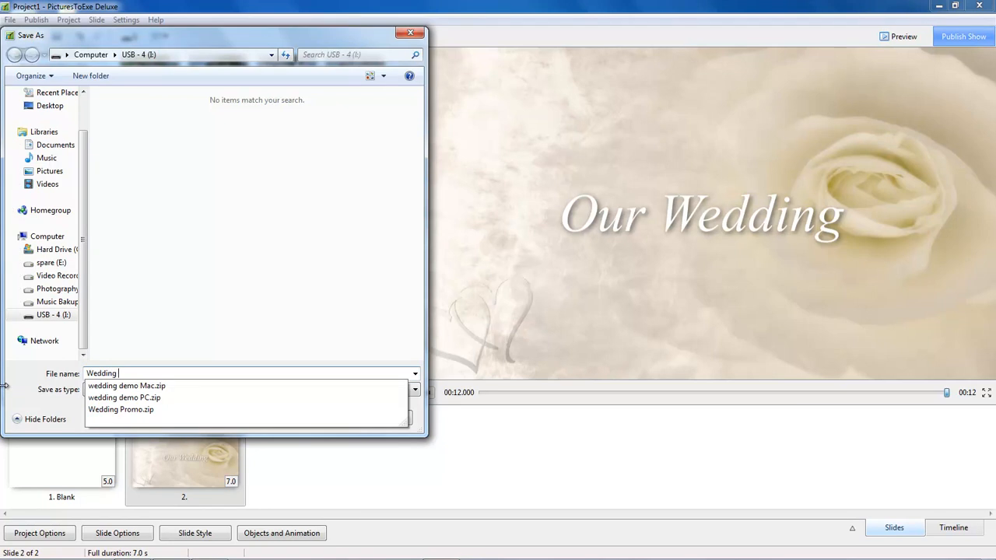
text(Promo)
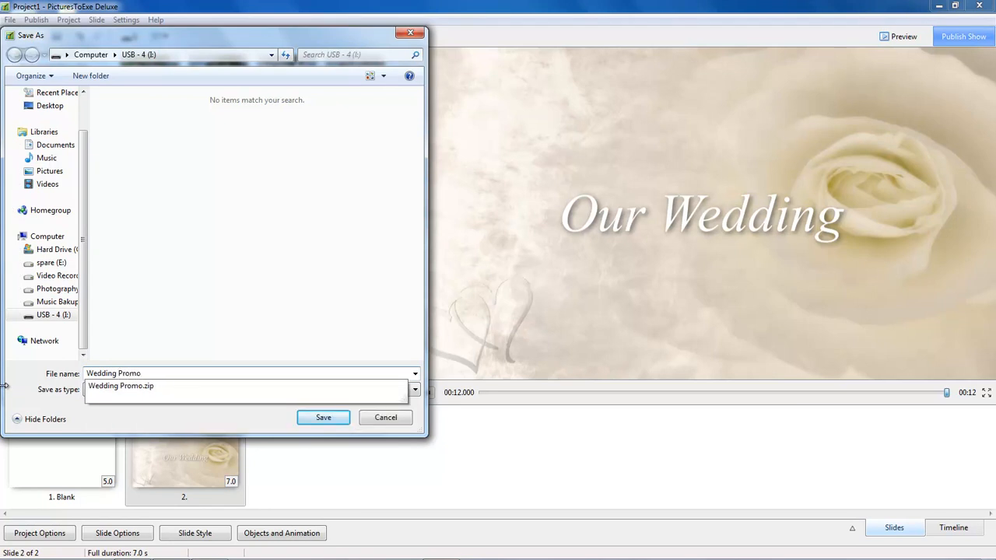
click(323, 417)
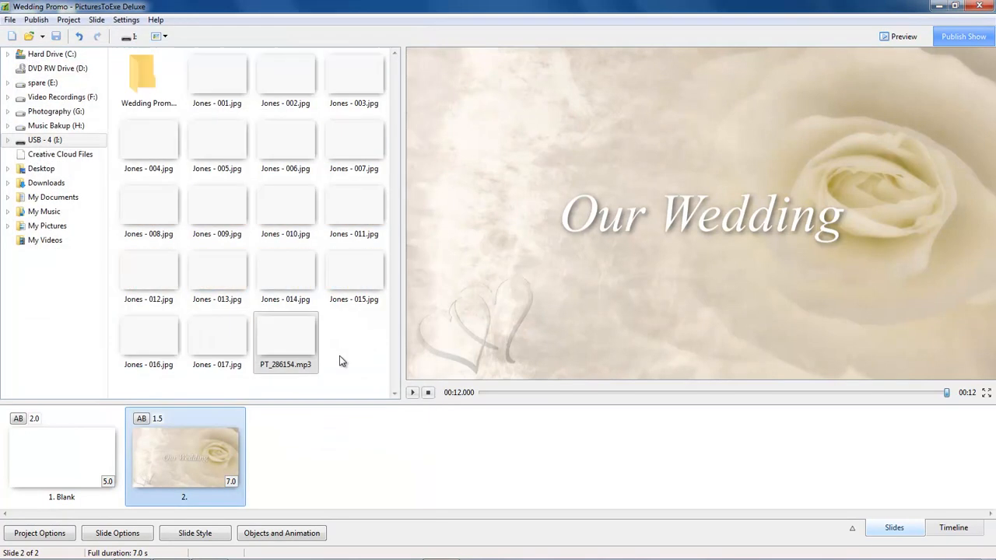
Step: Add photos 001 to 017 after the caption slide, with PT_286154.mp3 as the soundtrack, and accept the audio settings
click(212, 108)
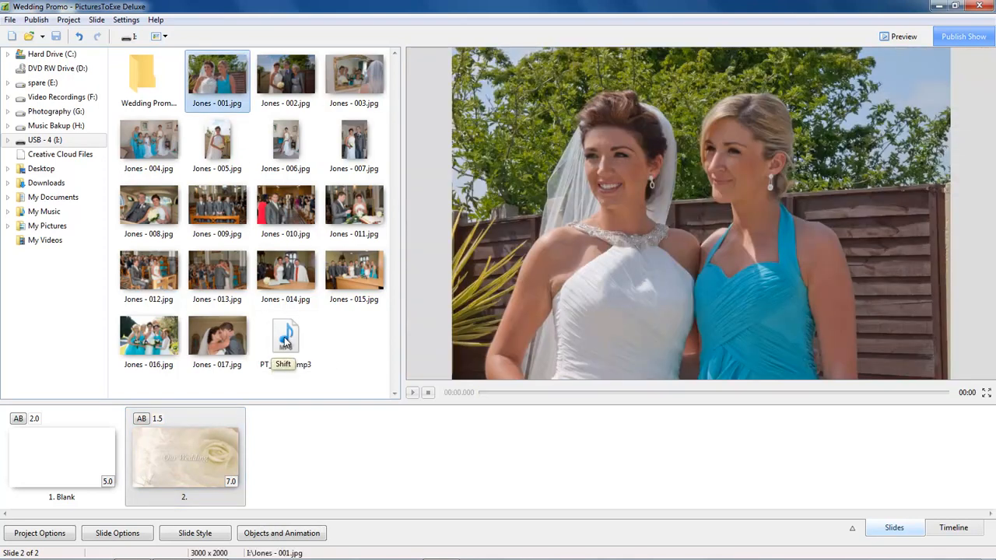
shift+click(285, 342)
drag(208, 215, 328, 459)
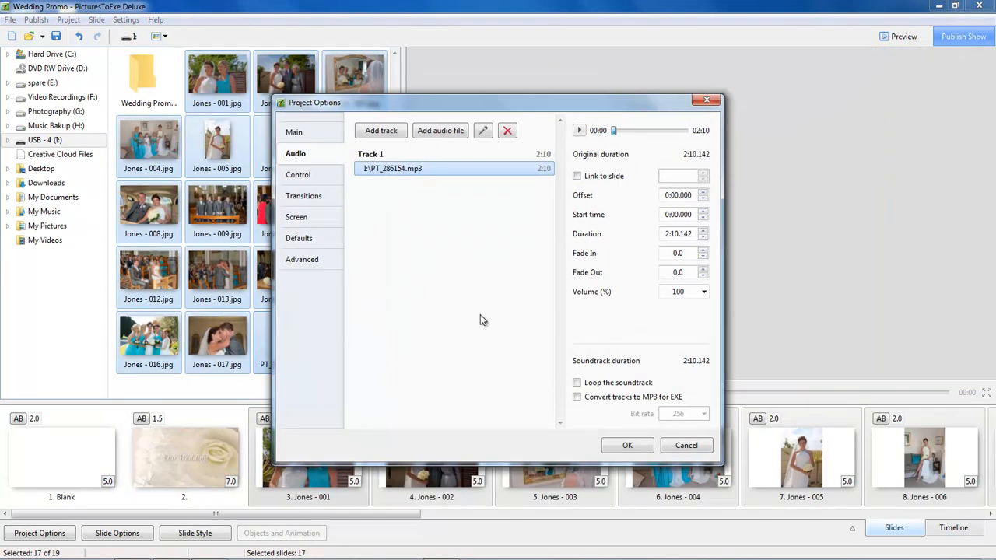
click(627, 447)
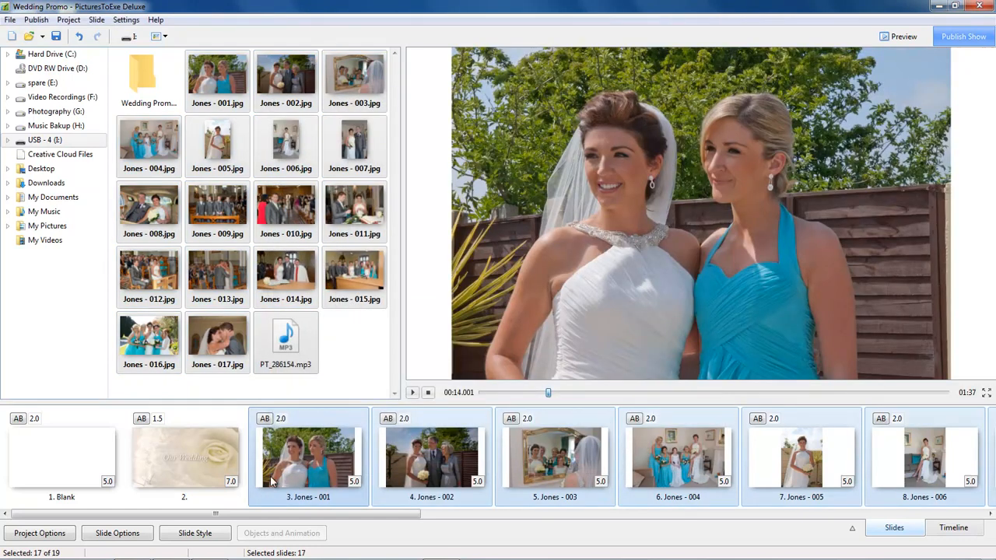
Step: Apply the Wedding slide style Frame Zoom In to slides 3 and 4
click(315, 471)
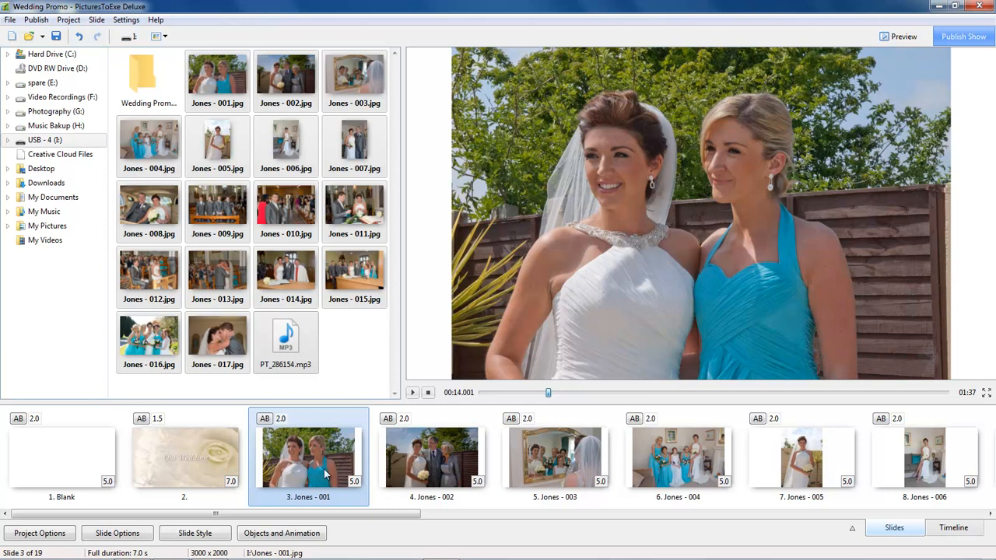
ctrl+click(430, 461)
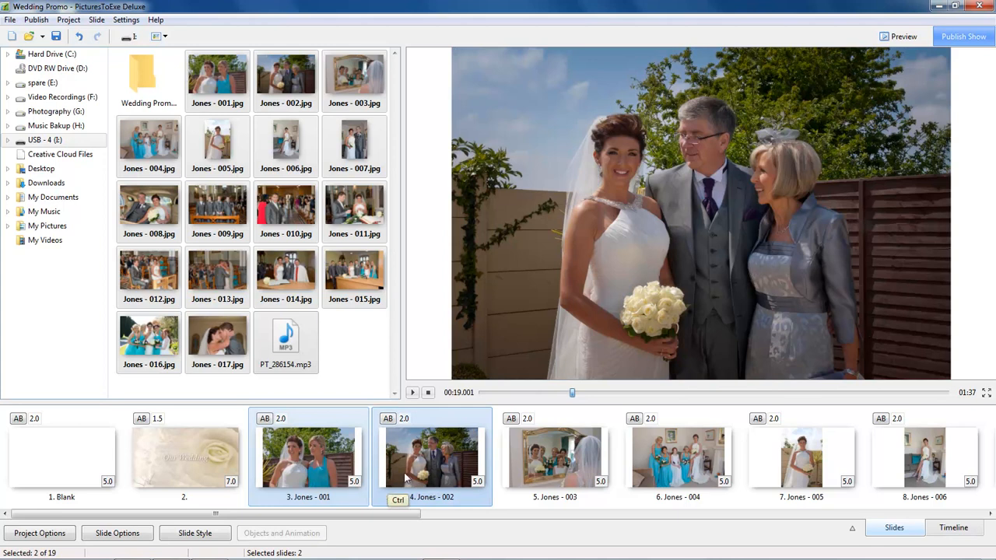
click(195, 534)
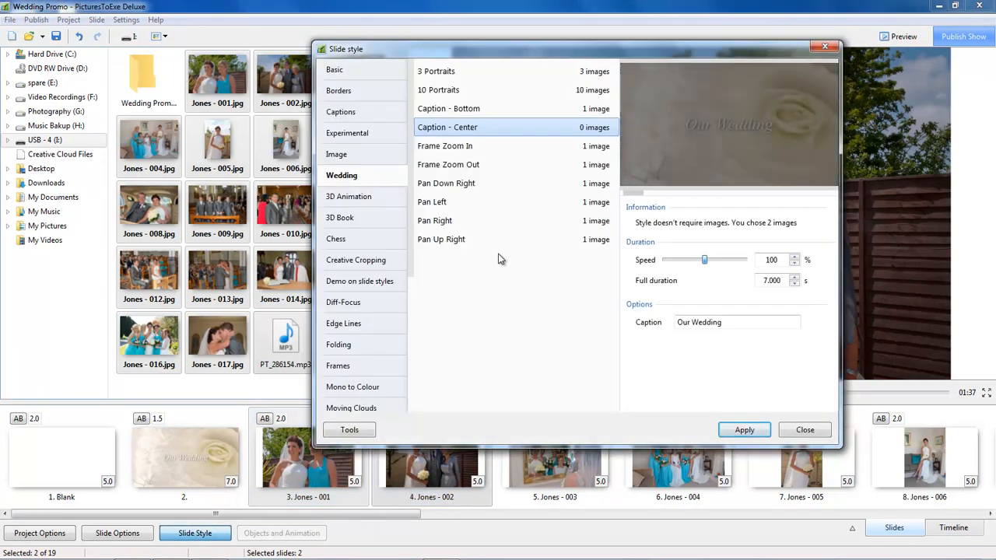
double_click(443, 148)
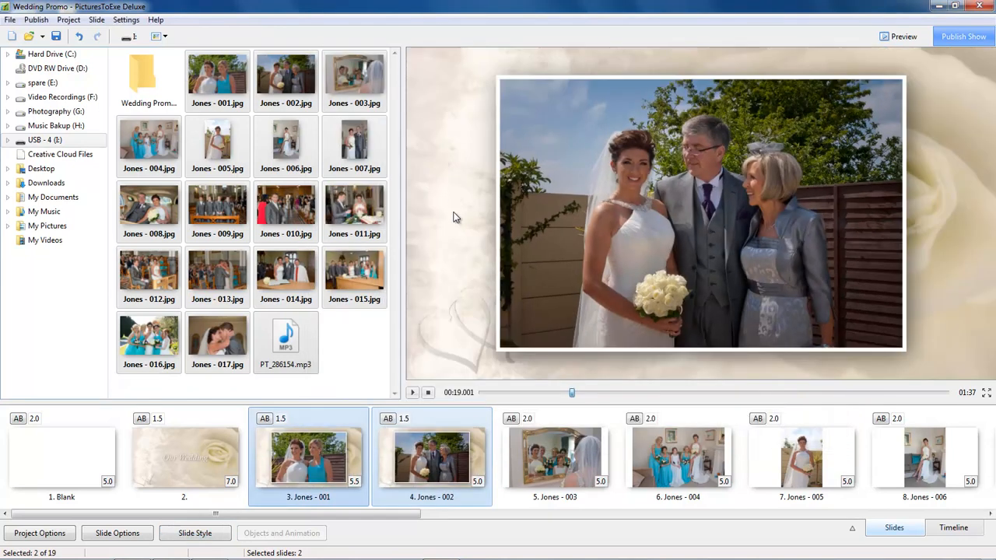
Step: Apply the Wedding slide style Frame Zoom Out to slides 5 and 6
click(550, 456)
ctrl+click(677, 461)
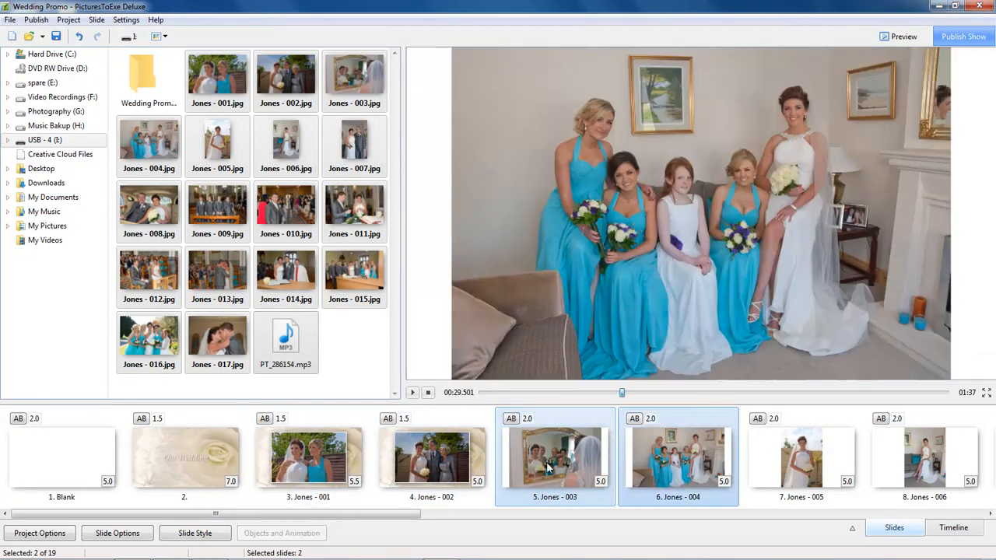
click(203, 537)
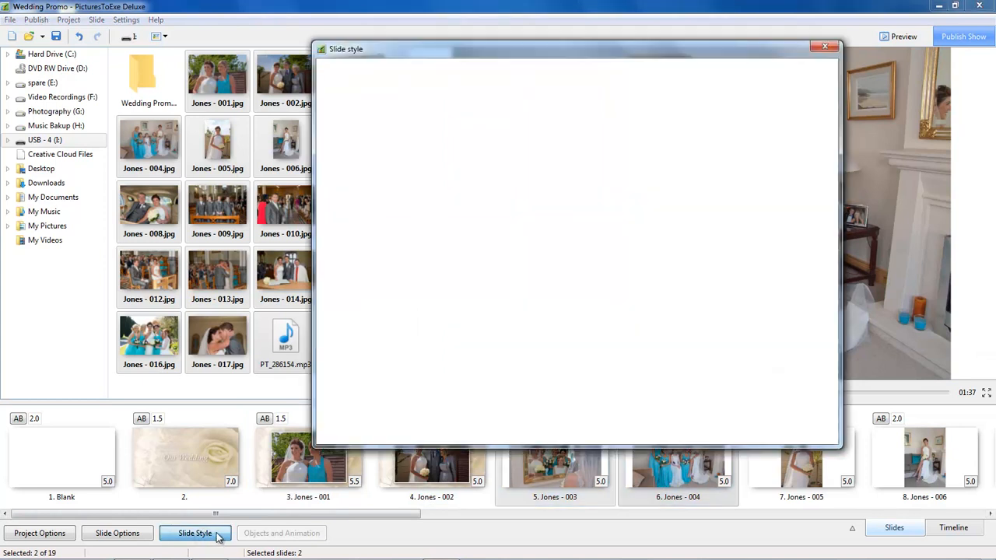
double_click(461, 169)
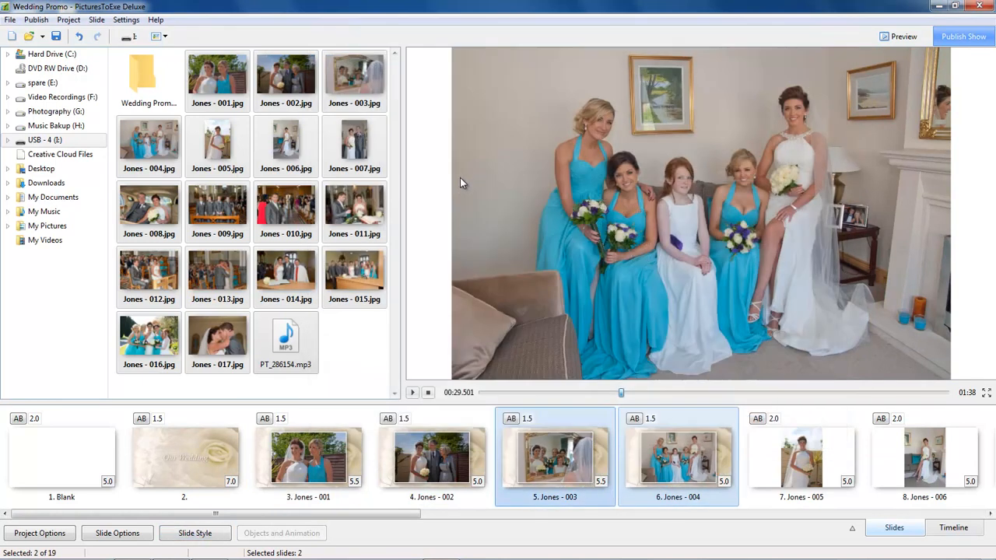
Step: Combine the portrait photos on slides 7, 8 and 9 with the Wedding slide style 3 Portraits
drag(341, 518, 491, 519)
click(435, 459)
ctrl+click(554, 467)
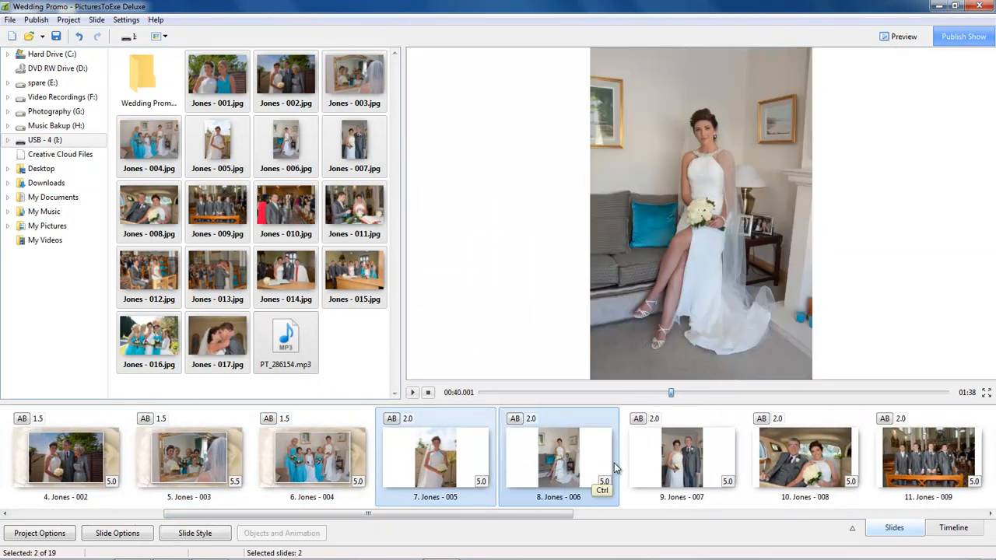
ctrl+click(684, 470)
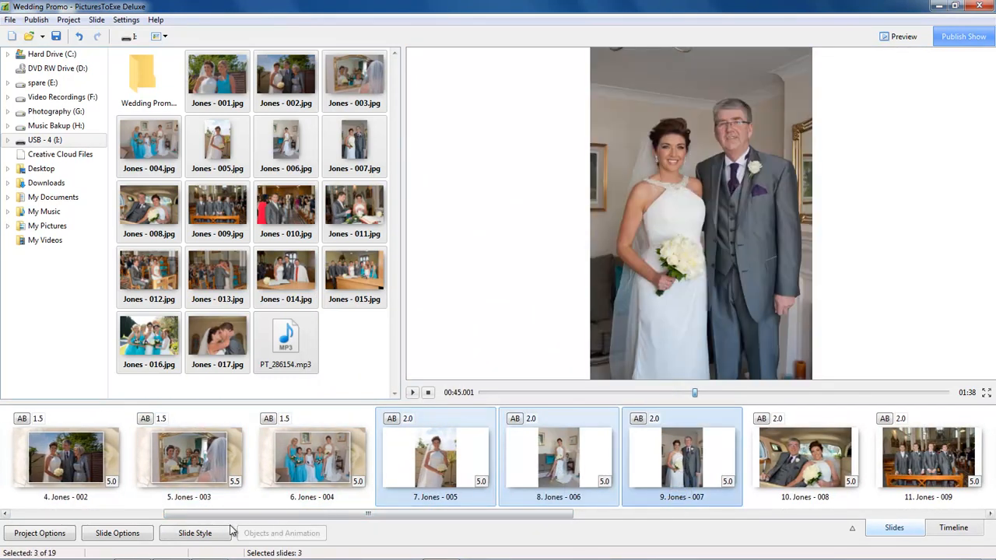
click(187, 540)
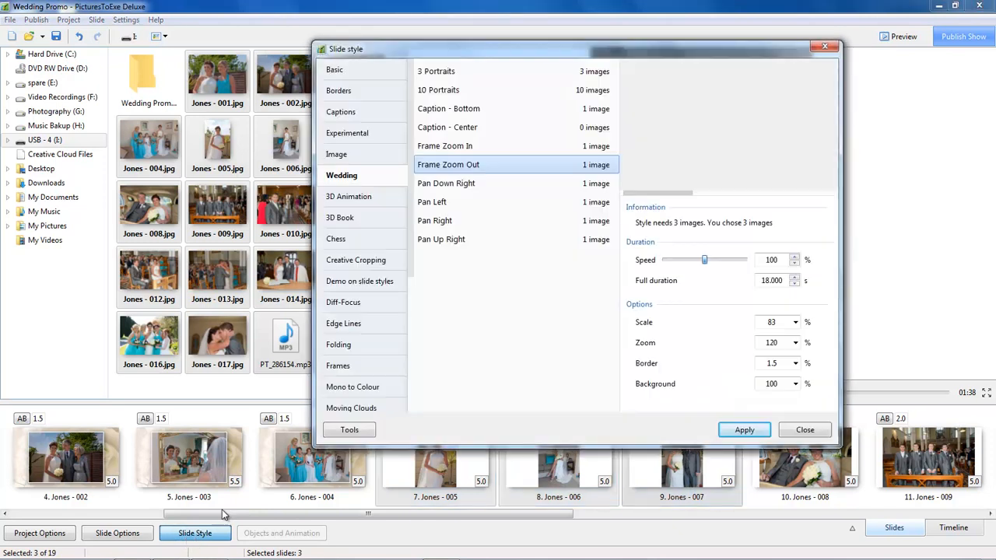
double_click(433, 72)
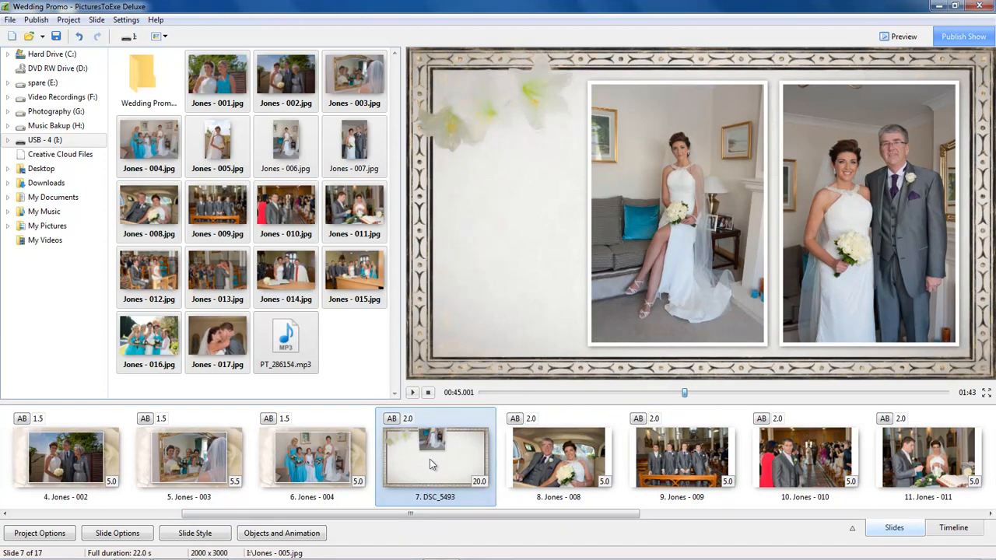
Step: Apply the Basic slide style Album to slides 8 and 9 together
click(545, 464)
ctrl+click(686, 458)
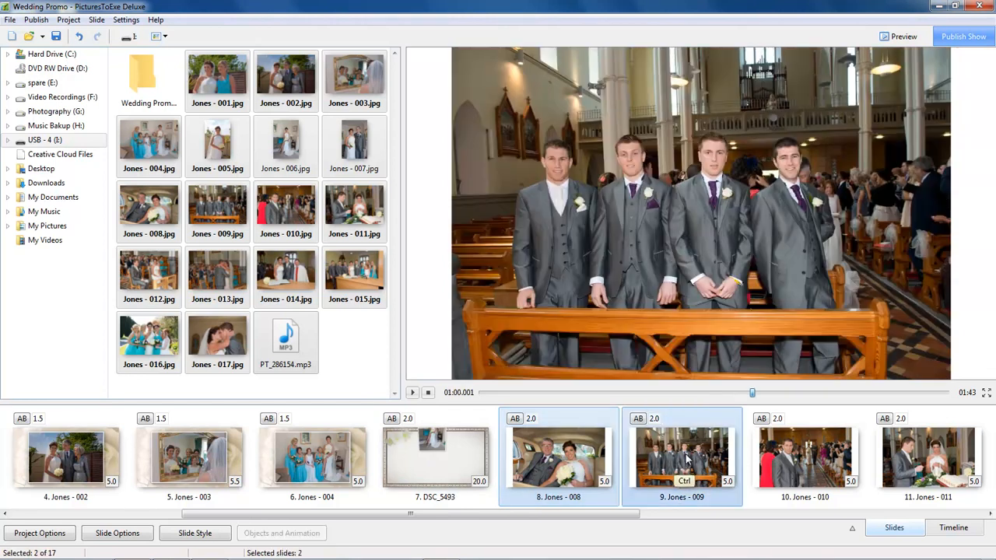
click(199, 540)
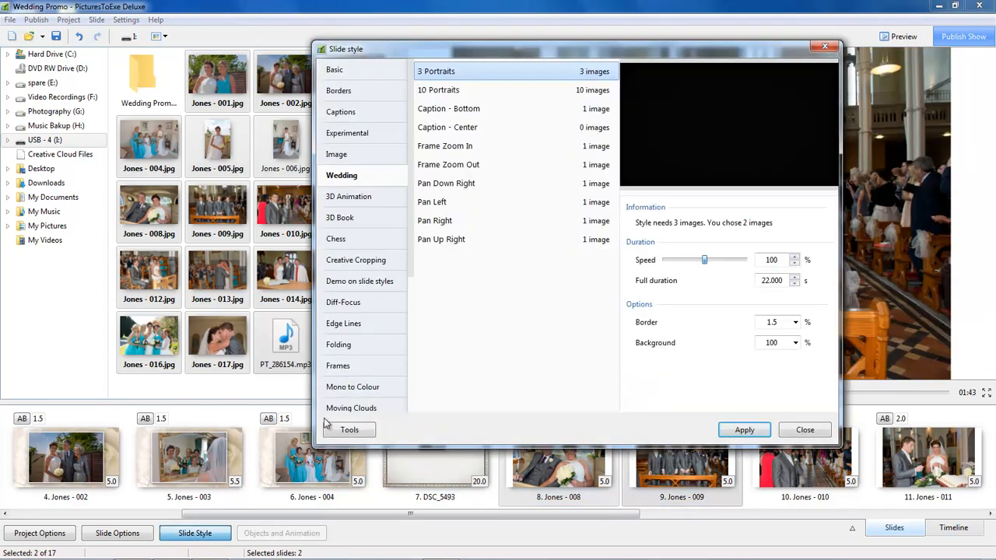
click(338, 72)
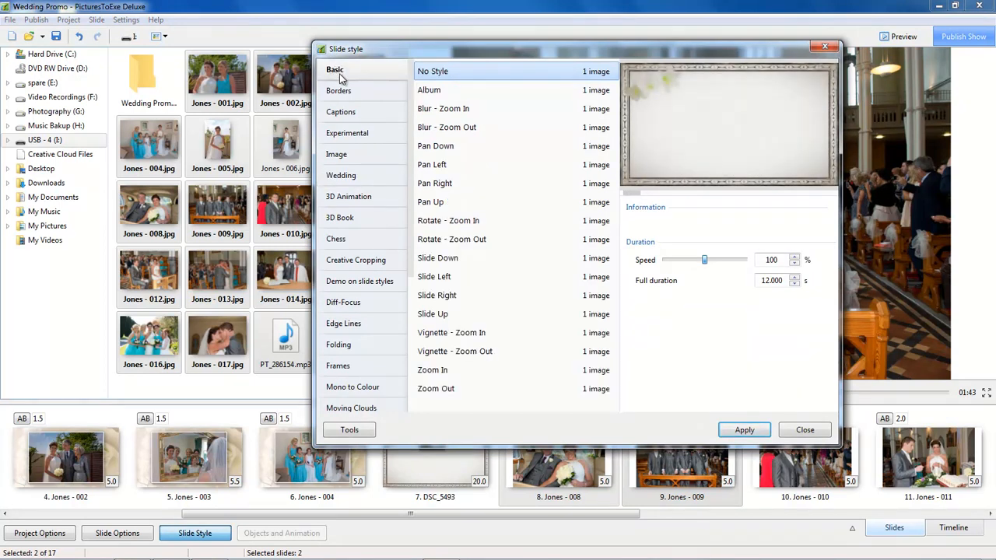
click(429, 90)
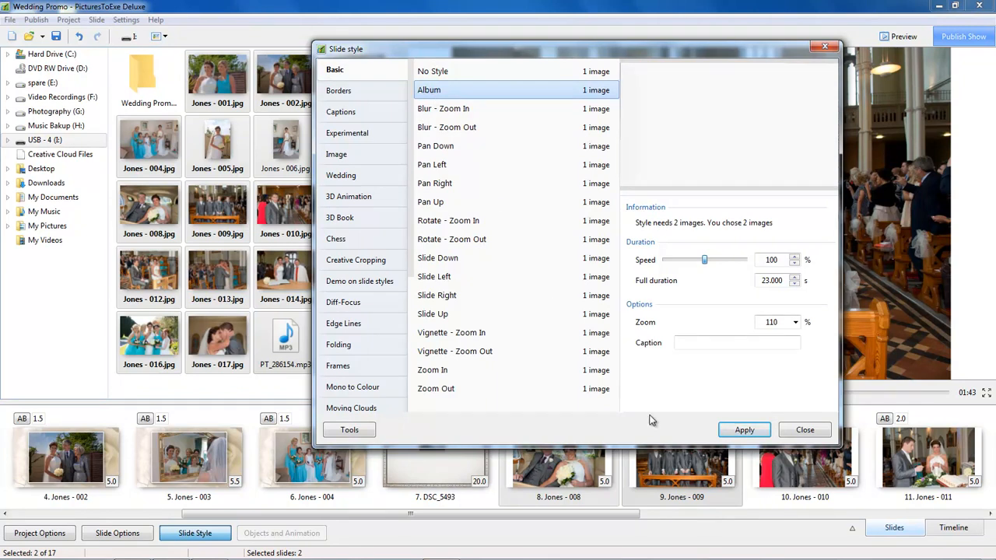
click(743, 431)
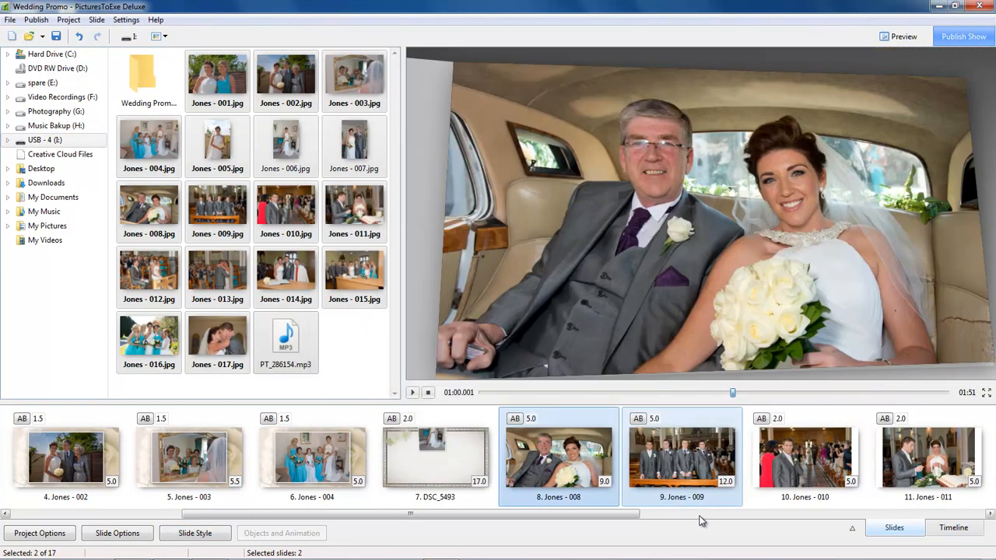
Step: Apply the Wedding slide style Pan Down Right to slide 10
click(792, 459)
drag(522, 514, 703, 524)
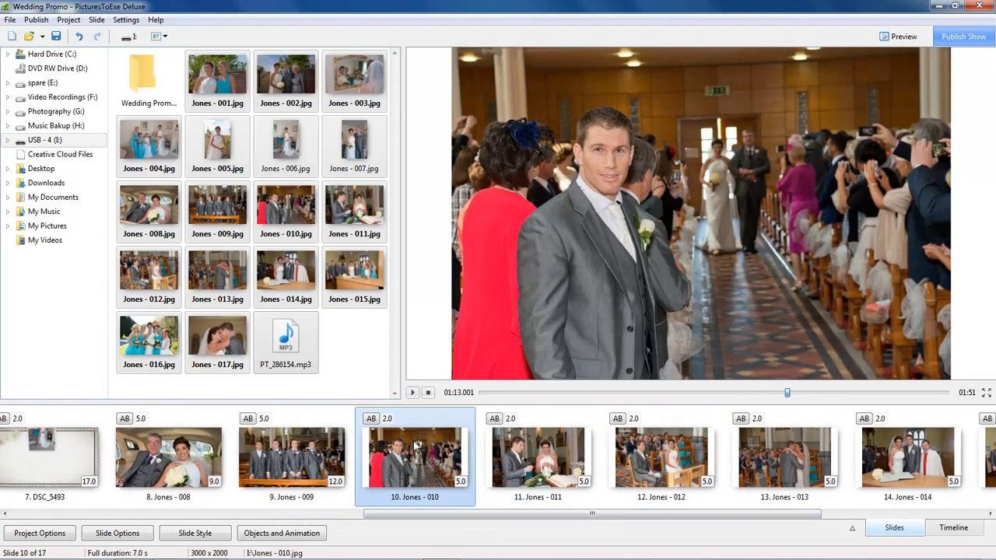
click(187, 538)
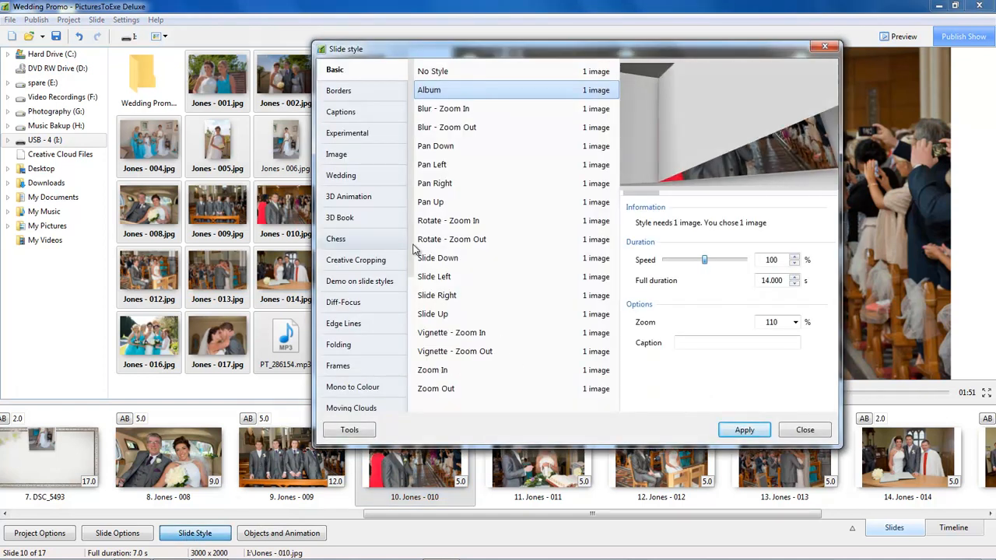
click(340, 176)
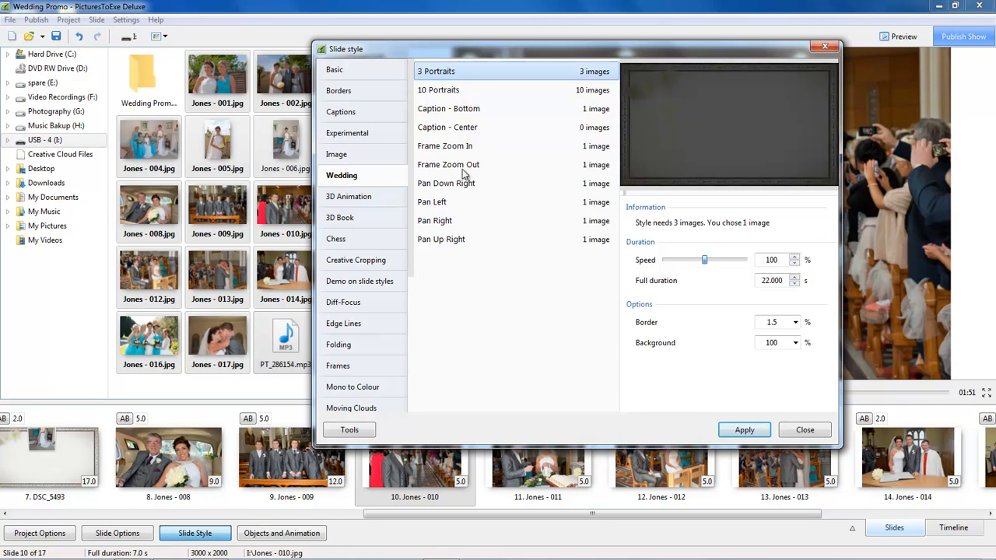
click(433, 187)
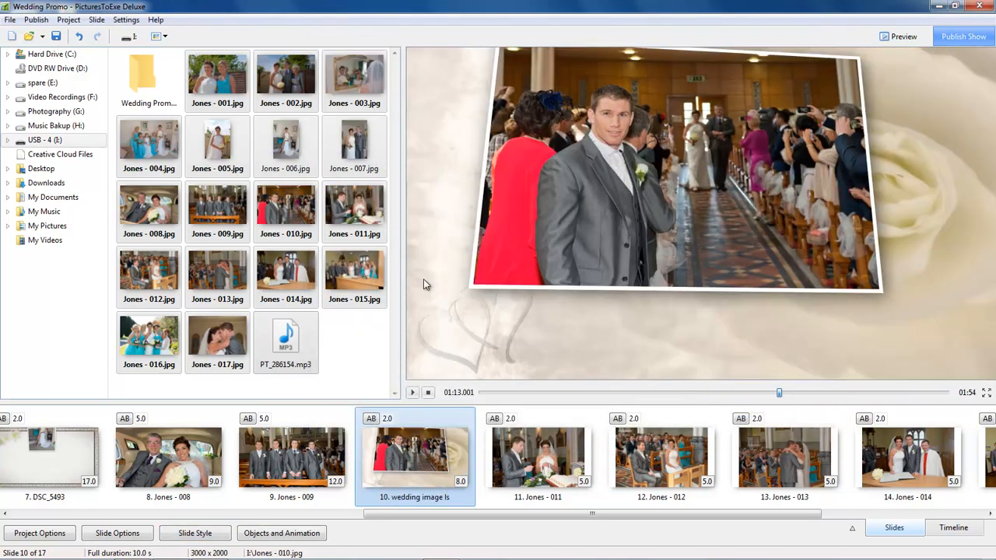
Step: Apply the Wedding slide style Pan Left to slide 11 and Pan Right to slide 12
click(530, 455)
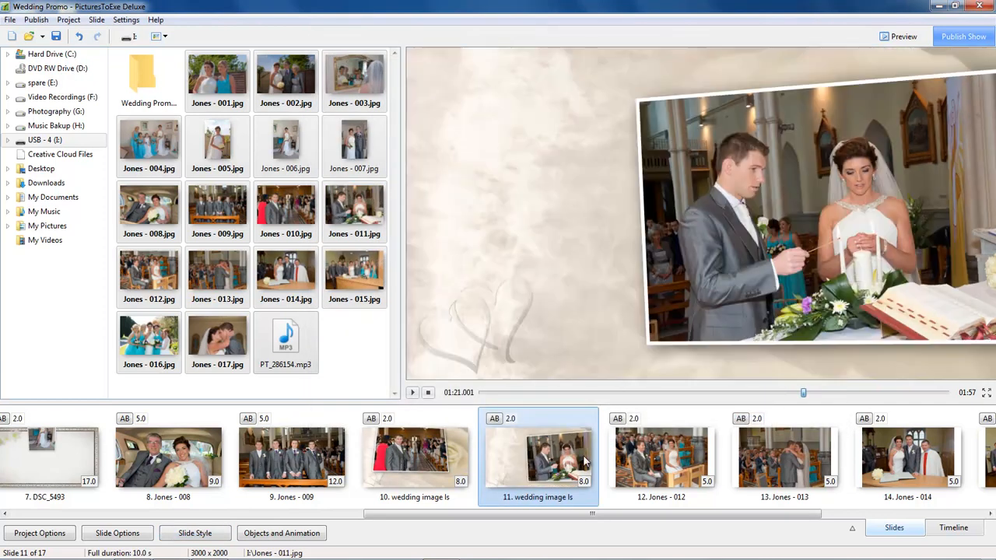
click(642, 472)
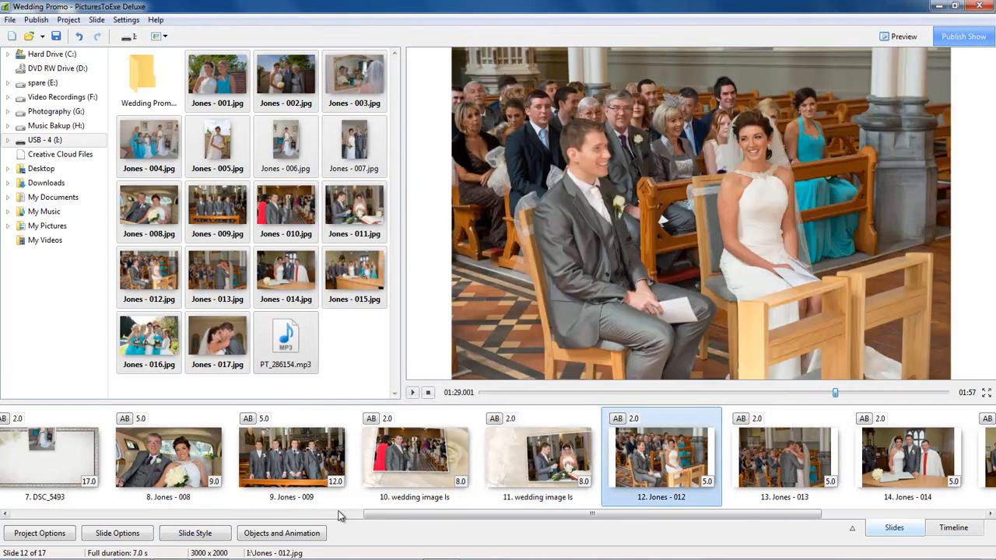
click(195, 535)
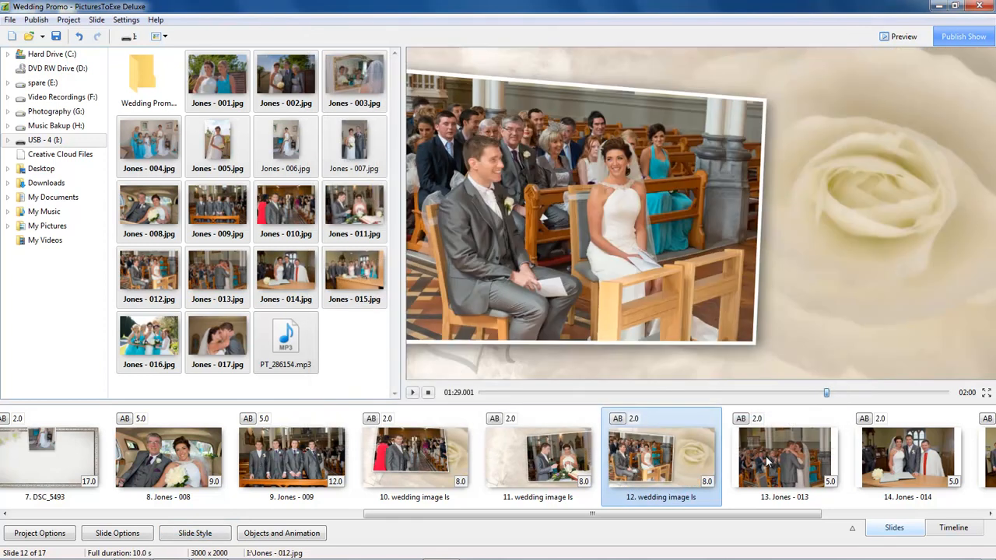
Step: Apply the Wedding slide style Pan Up Right to slide 13
click(775, 479)
click(185, 532)
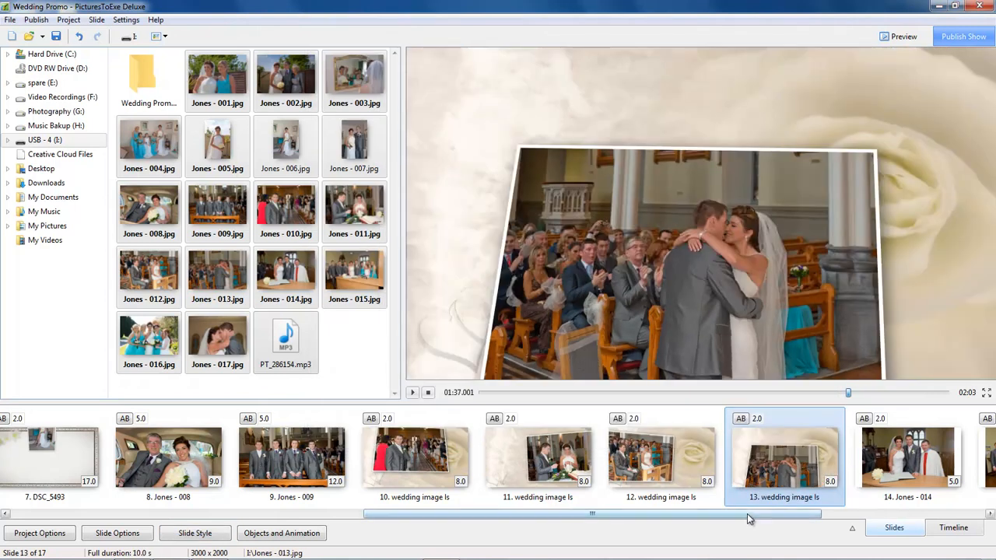
Step: Apply the Wedding slide style Frame Zoom In to slides 14 and 15 together
drag(747, 519, 934, 527)
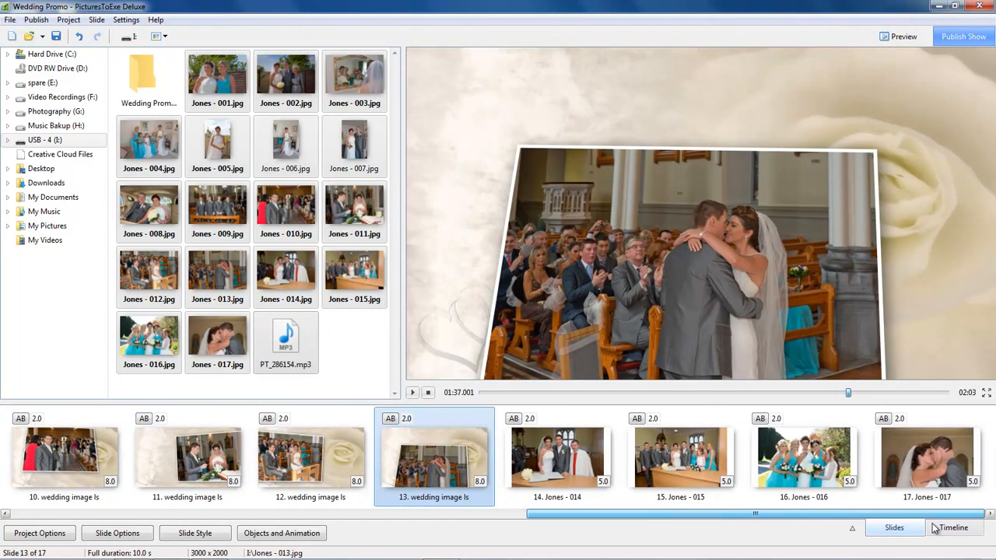
click(573, 465)
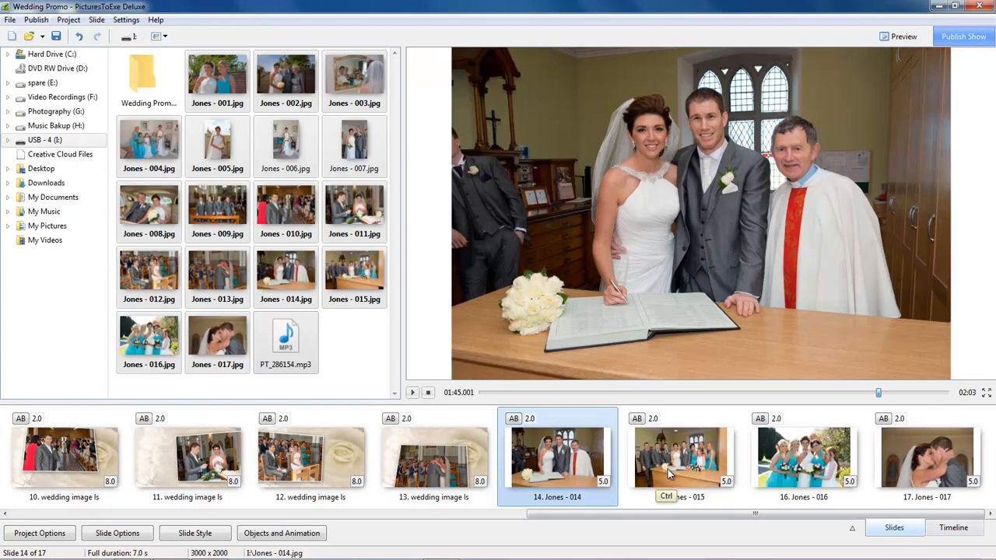
ctrl+click(668, 472)
click(195, 534)
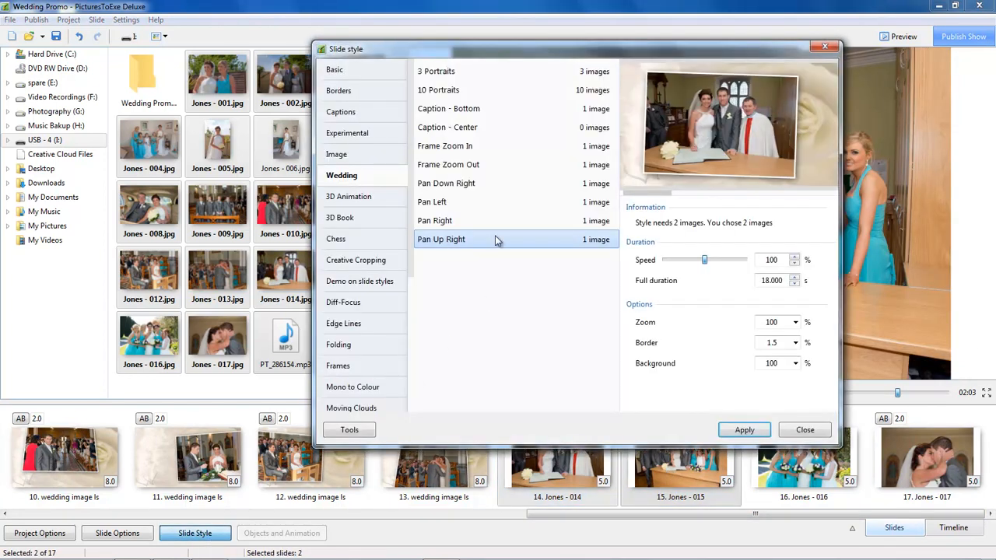
double_click(452, 146)
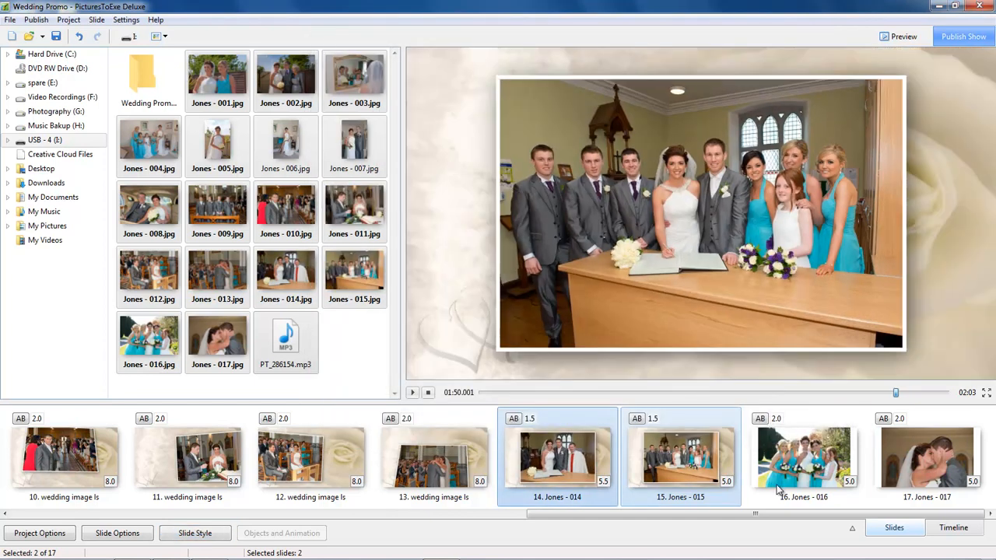
Step: Apply the Wedding slide style Pan Up Right to slide 16 and Pan Right to slide 17
click(796, 467)
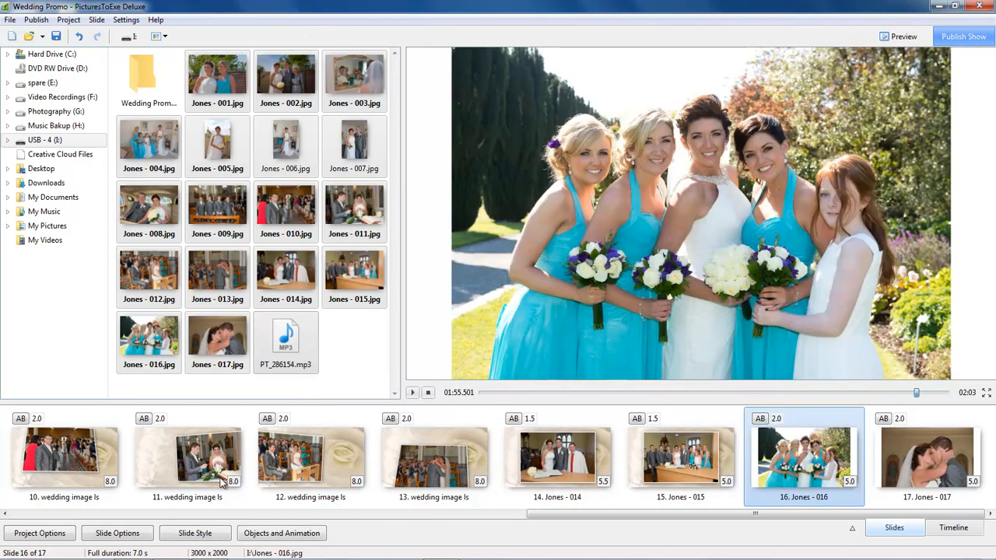
click(195, 536)
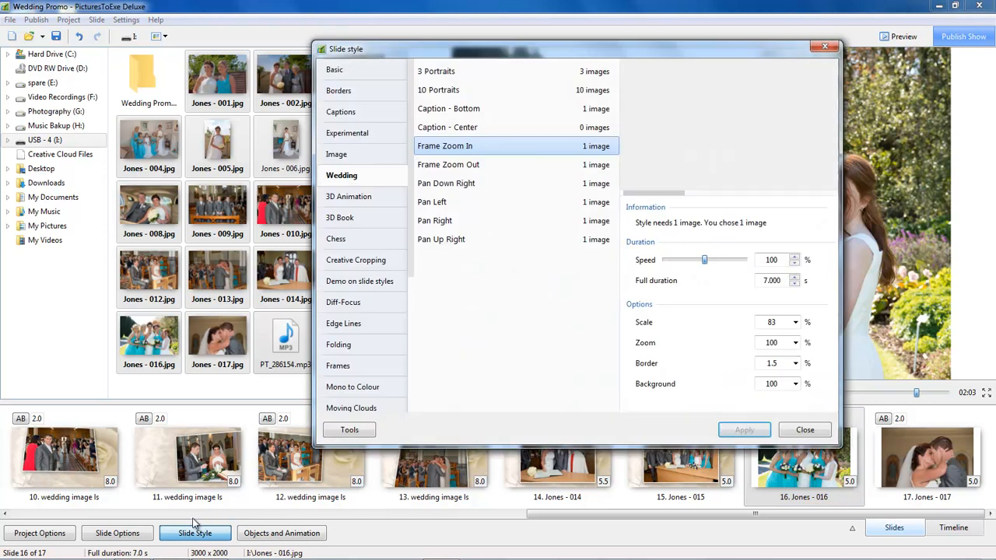
double_click(456, 240)
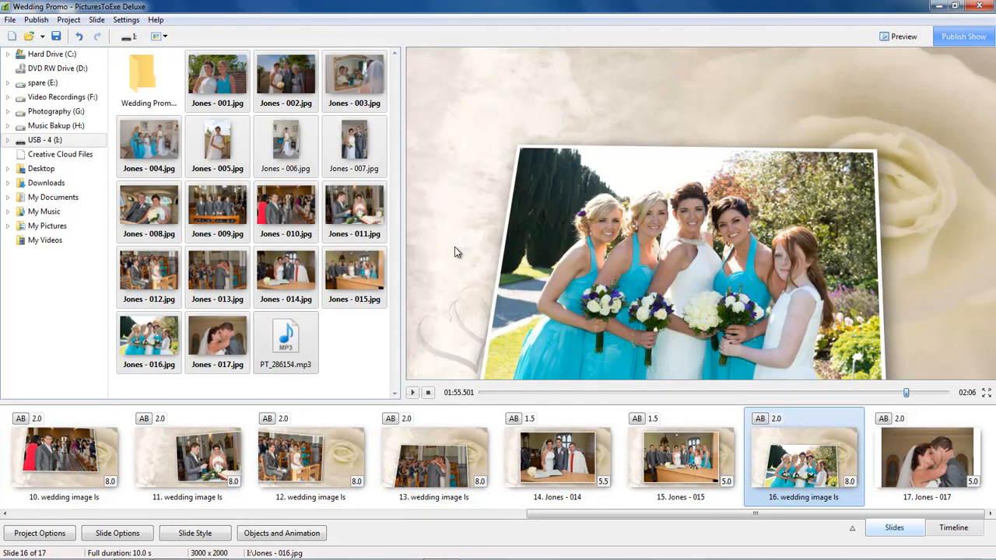
click(934, 463)
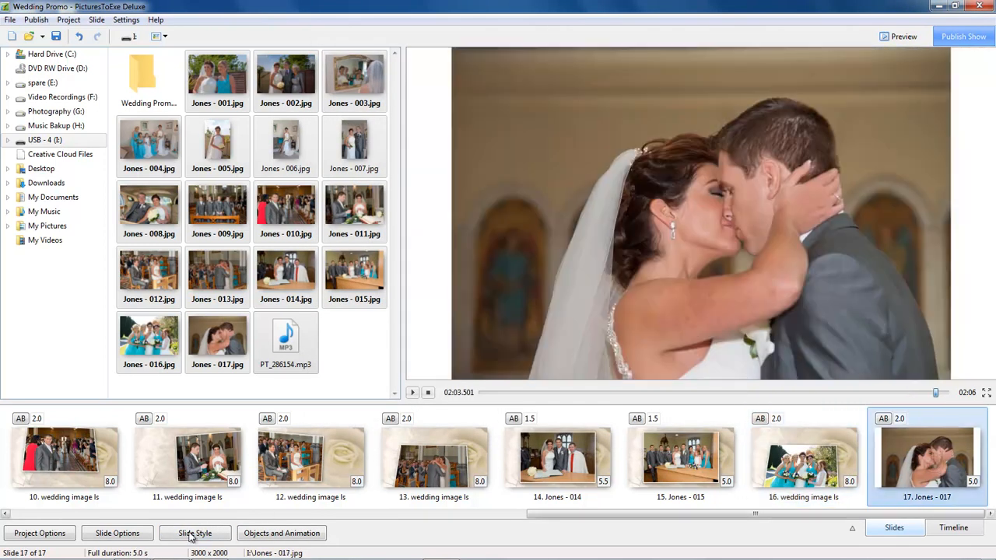
click(195, 534)
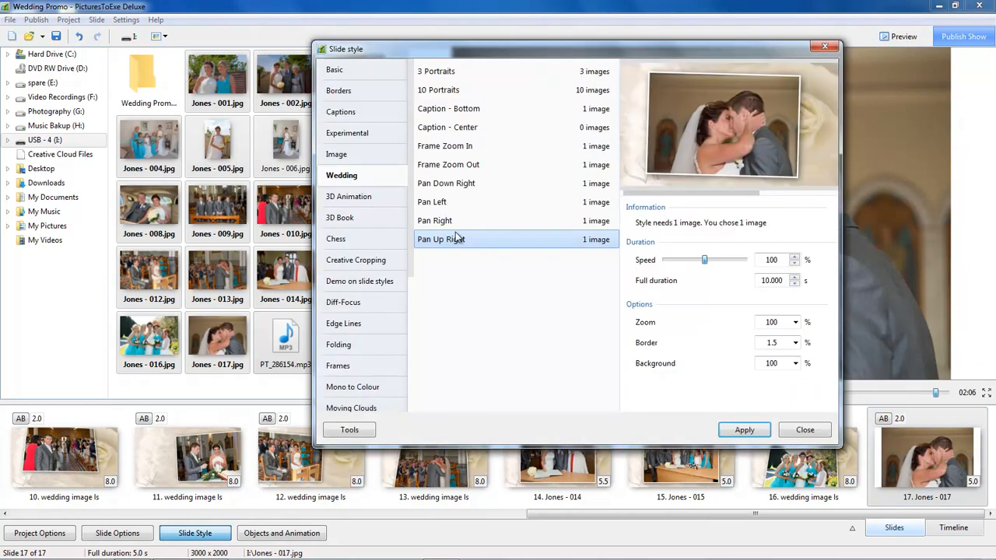
double_click(440, 222)
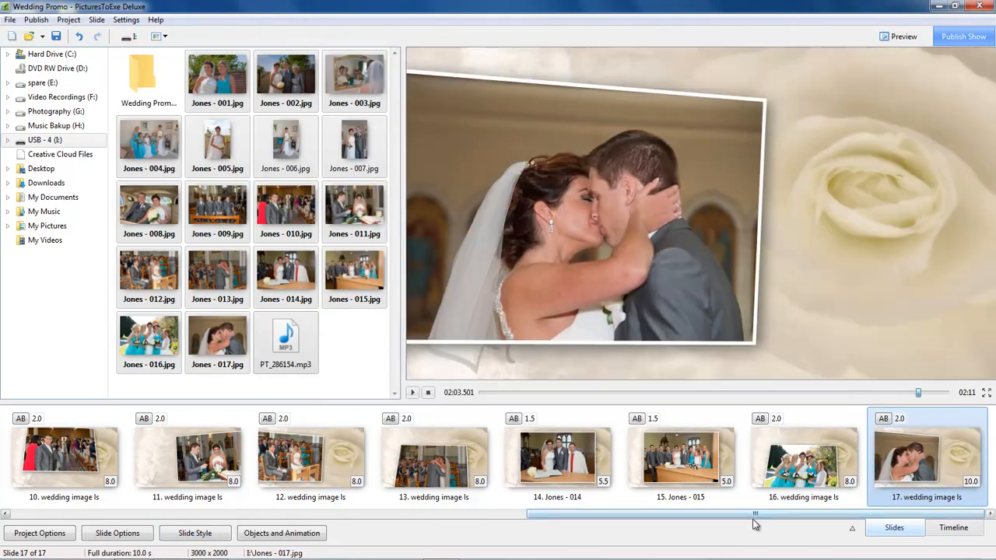
Step: Insert a blank slide after slide 17 and apply the Wedding slide style Caption - Center to it
click(993, 465)
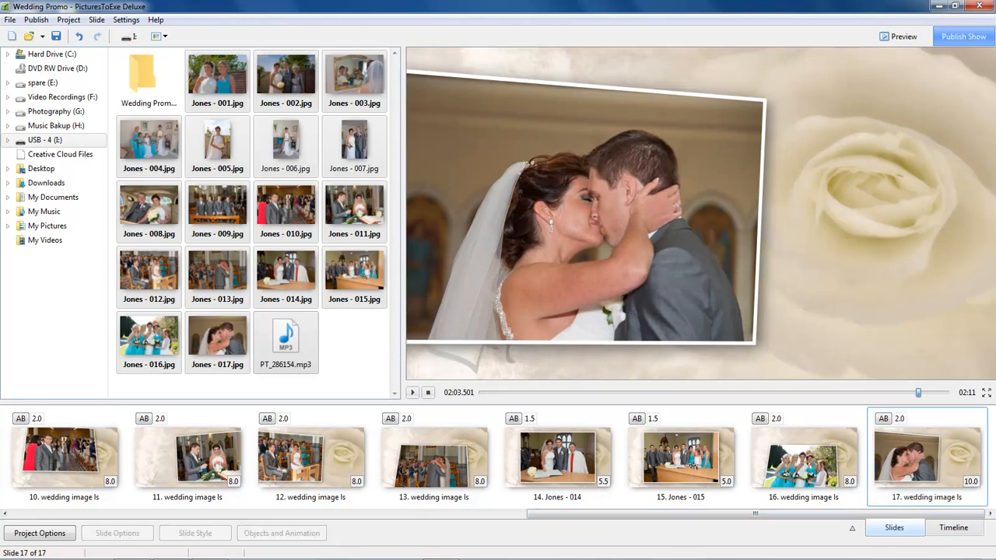
right_click(993, 470)
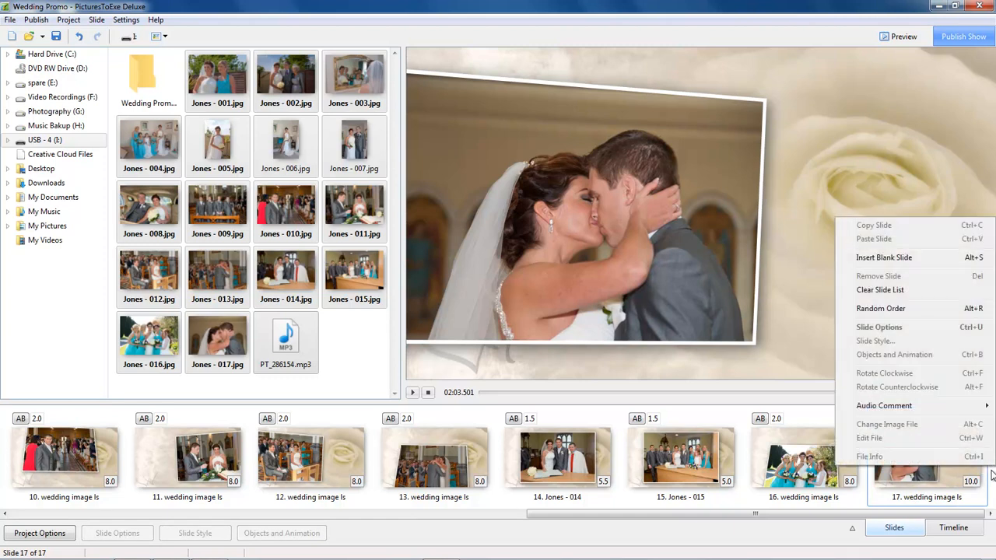
click(903, 257)
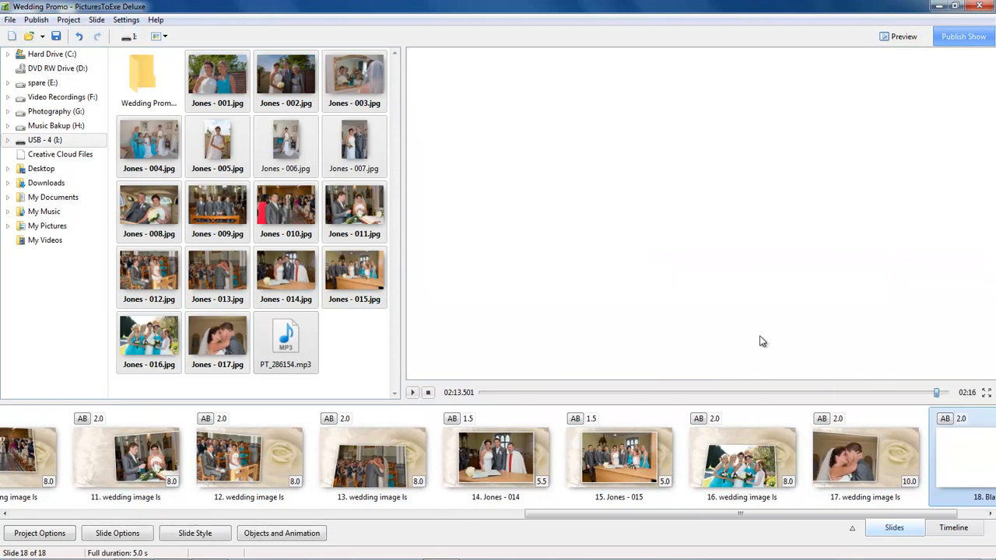
click(191, 537)
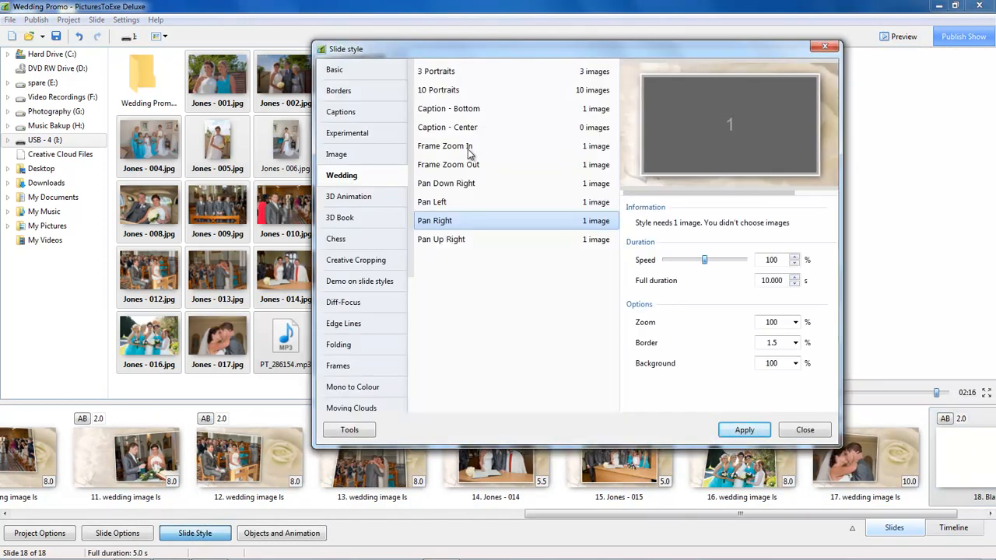
click(449, 132)
double_click(449, 132)
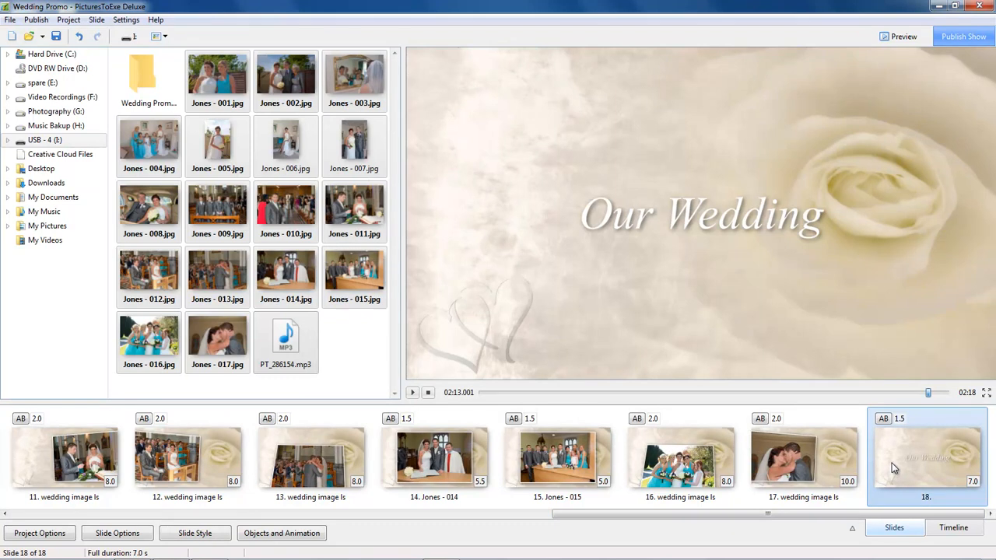
Step: Insert another blank slide at the end of the show, after the closing caption slide
click(993, 464)
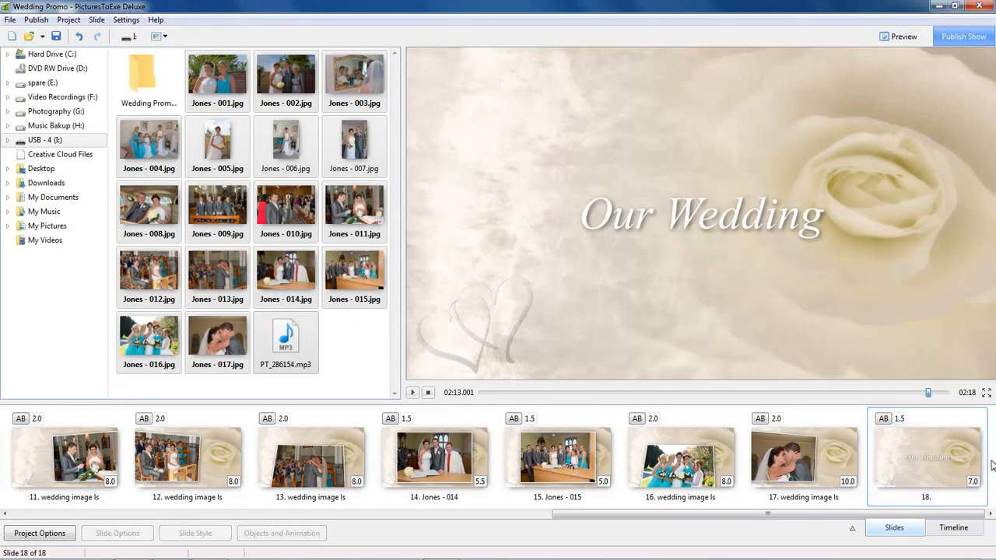
right_click(992, 464)
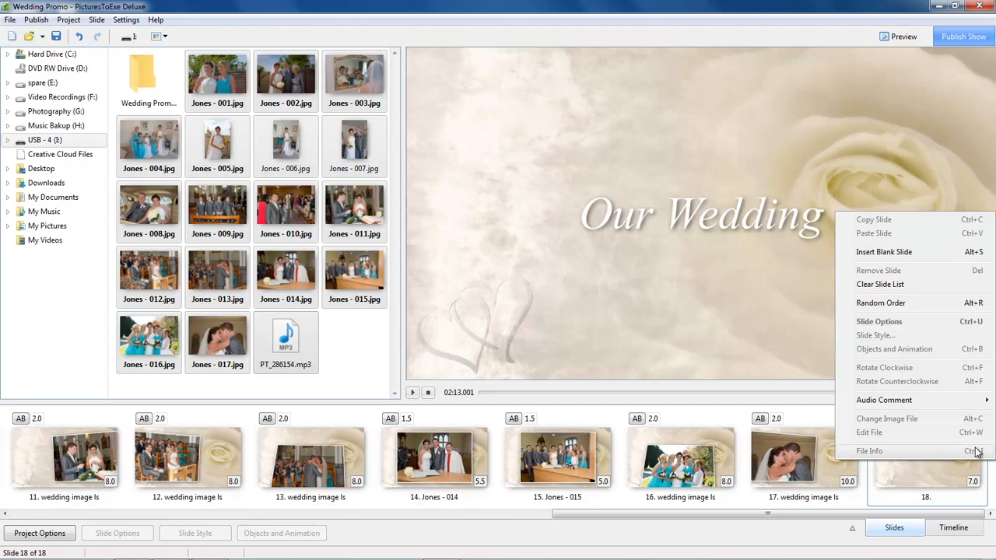
click(892, 253)
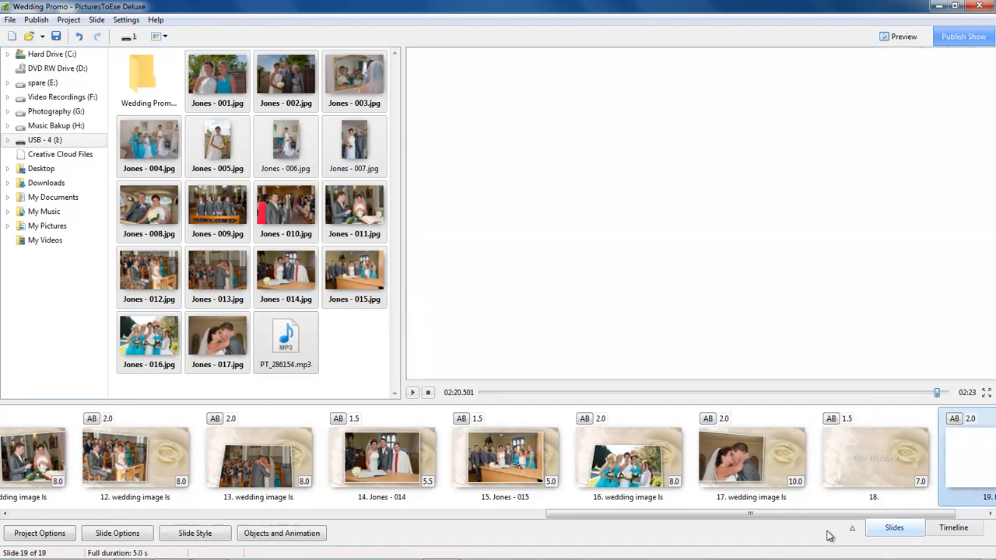
Step: In the timeline view, lower the soundtrack's volume envelope close to its minimum, placing the control point at about 0:16
click(954, 529)
drag(890, 517, 426, 521)
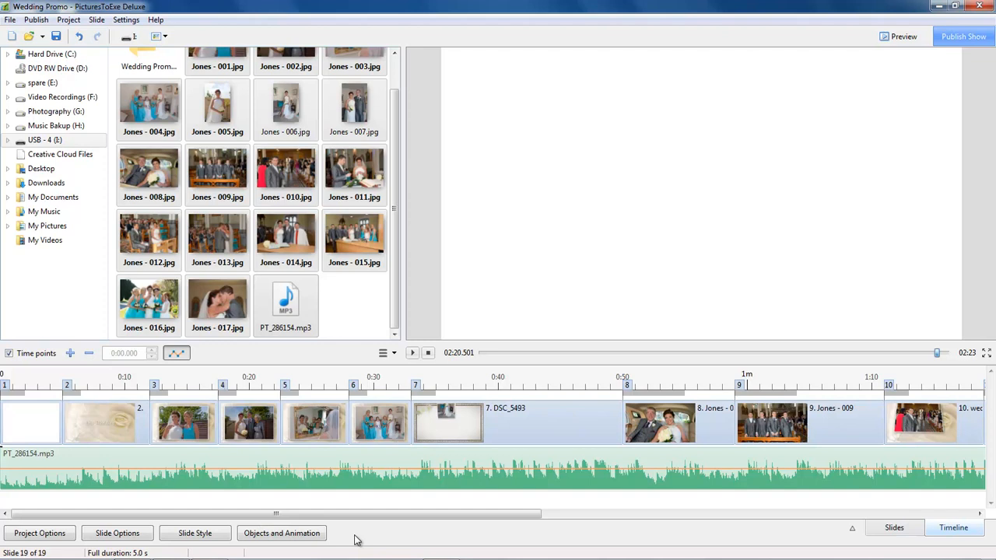
key(Home)
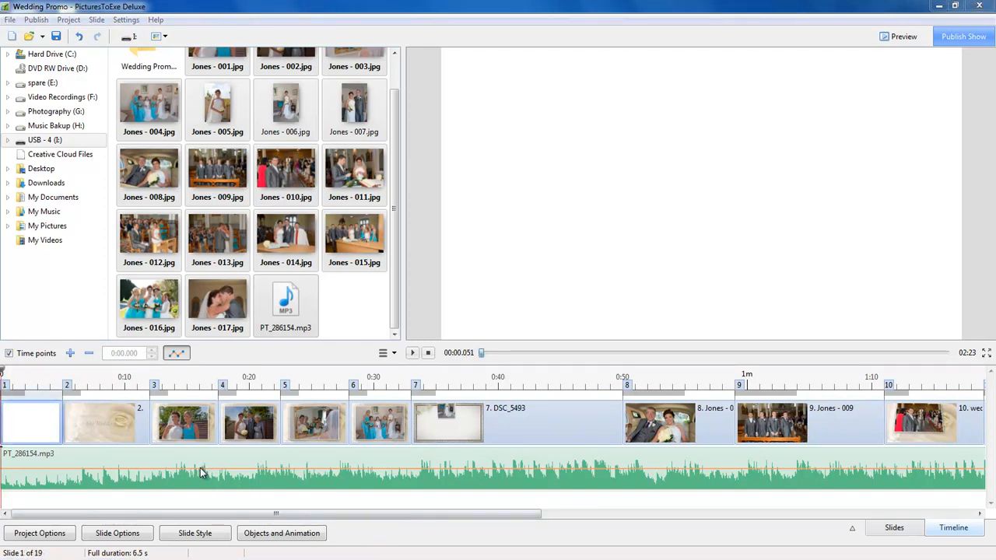
drag(195, 467, 200, 484)
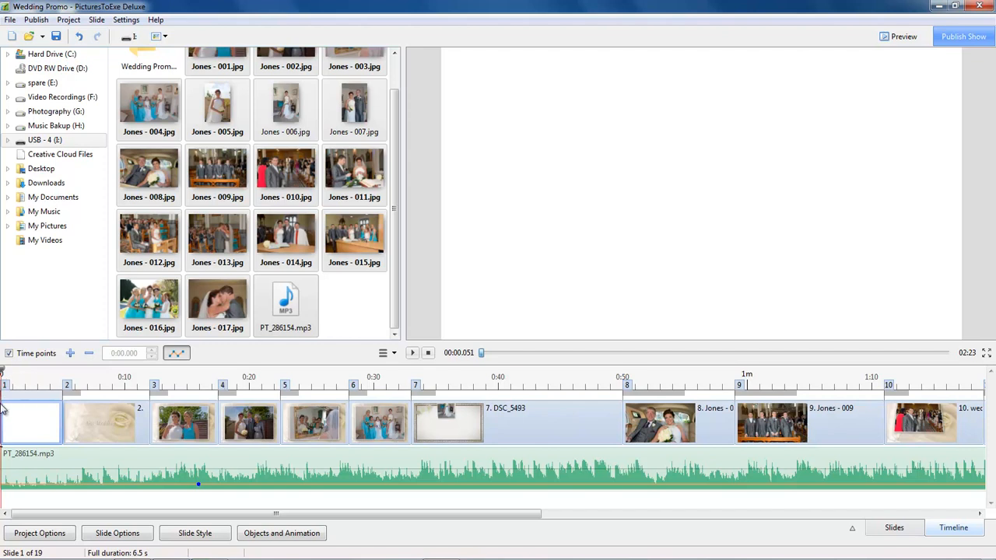
Step: Shorten the opening blank slide so that slide 2 starts at 0:01.700, and play the show from near the beginning
drag(91, 421, 50, 425)
click(19, 373)
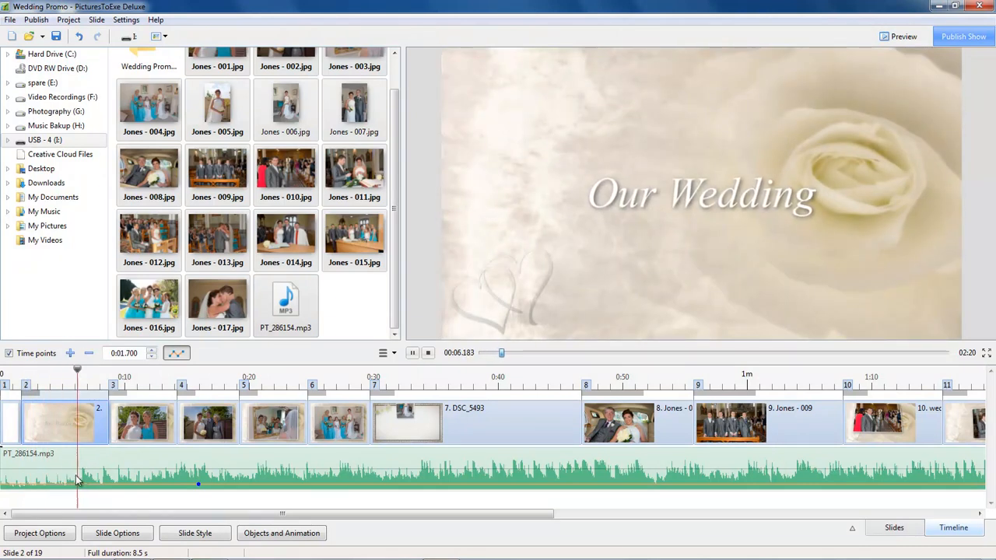
Step: Move the start of slide 3 earlier to about 0:07, and play the show as far as slide 5
click(139, 426)
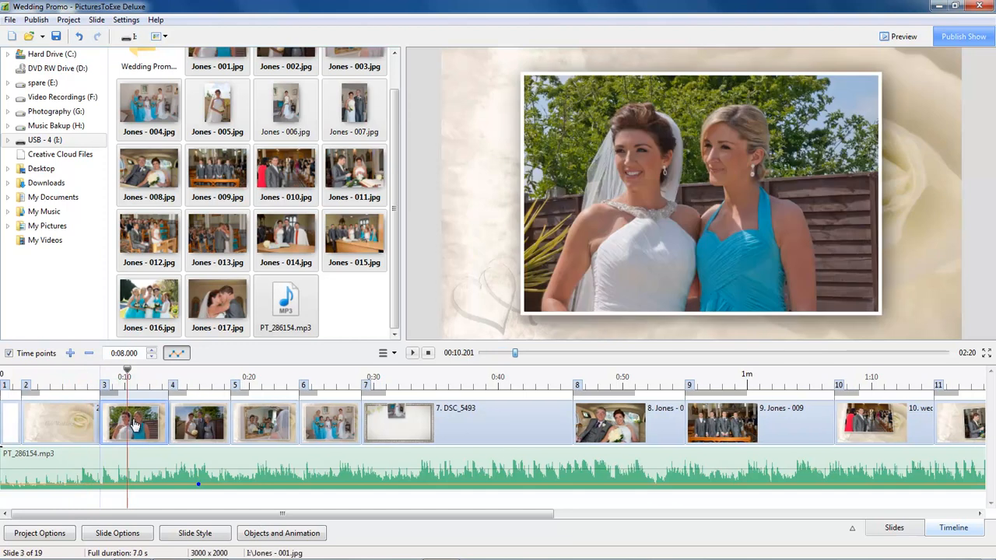
drag(124, 427, 124, 427)
key(space)
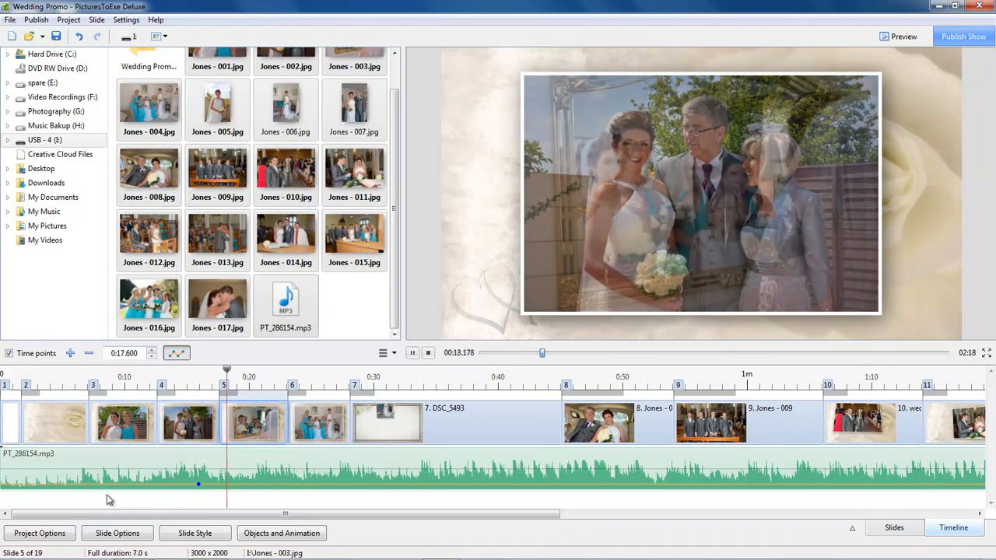
key(space)
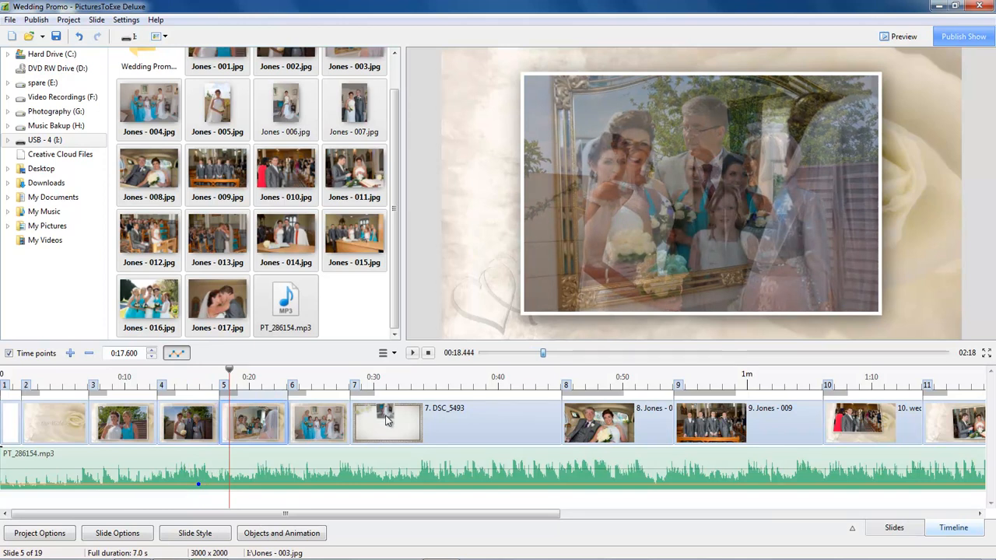
Step: Play the show from about 0:29 into slide 8, and move the start of slide 9 earlier to 0:52.550
click(364, 377)
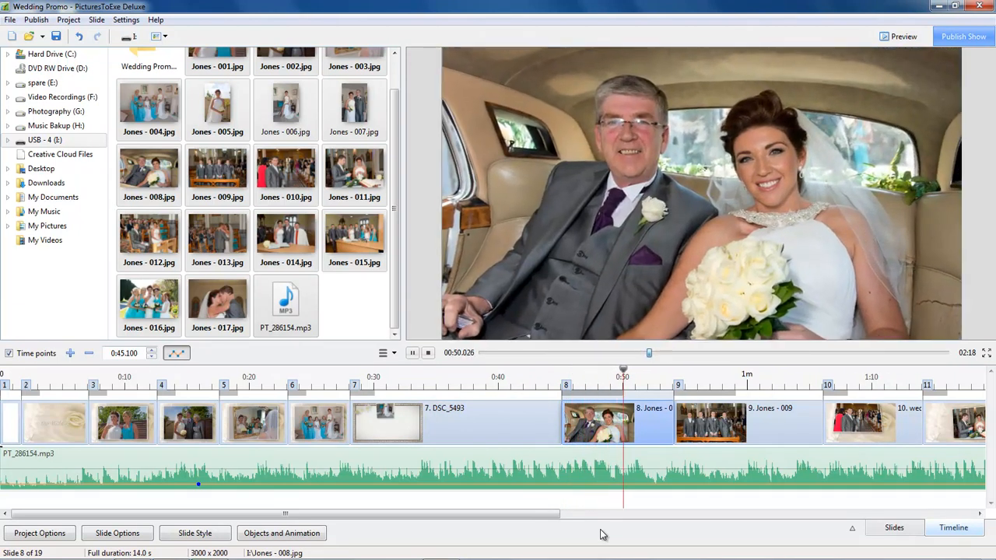
key(space)
drag(754, 427, 735, 469)
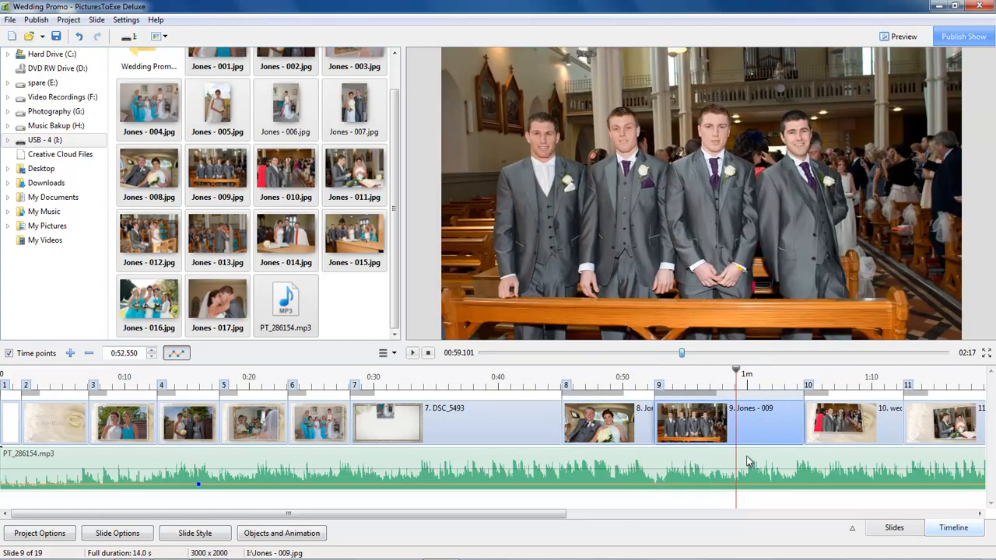
Step: Move the start of slide 10 earlier to 1:00.850, and play the show from about 0:52 to check the timing
drag(829, 427, 782, 427)
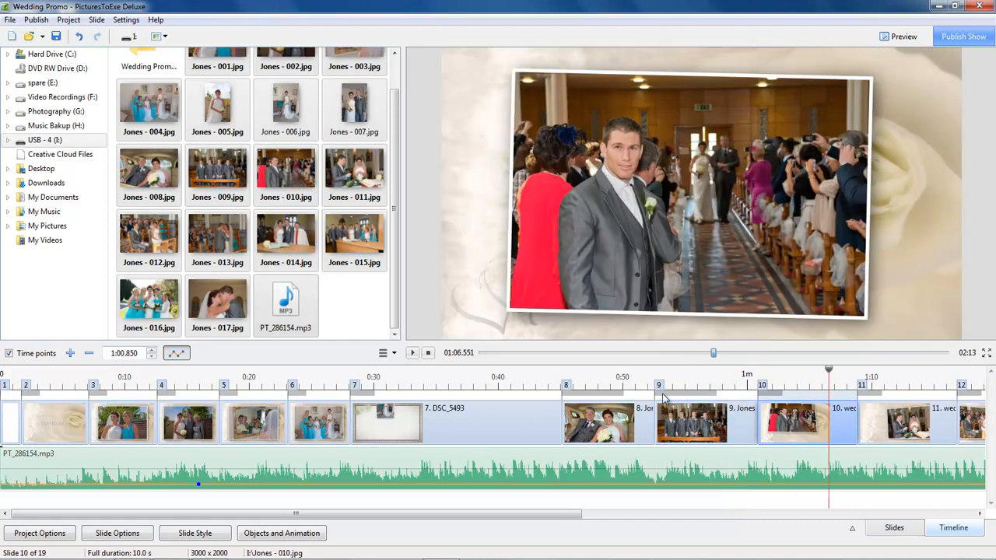
click(644, 383)
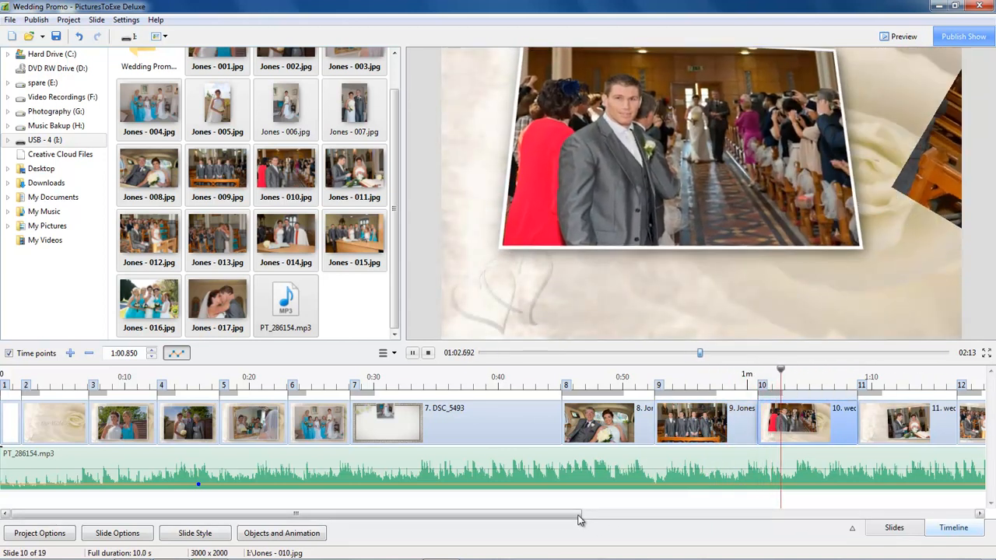
key(space)
Step: Move slides 11, 12 and 13 earlier so that they start at 1:07.850, about 1:15 and 1:21.600
drag(526, 517, 650, 534)
drag(653, 418, 641, 420)
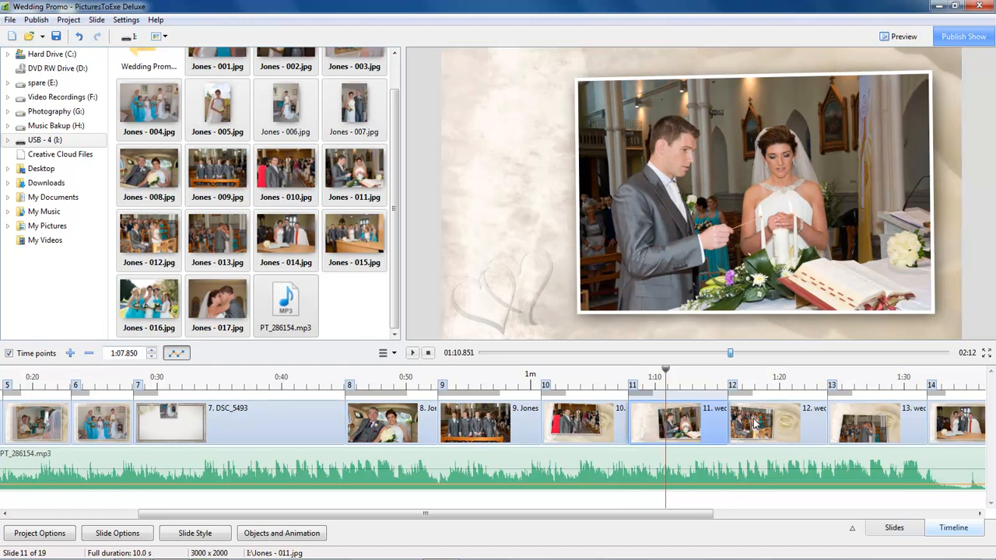
click(738, 421)
drag(738, 420, 726, 422)
drag(833, 428, 819, 428)
Step: Move the closing caption slide 18 earlier to 1:55.100 and the final blank slide 19 to 2:01.850
drag(673, 515, 917, 516)
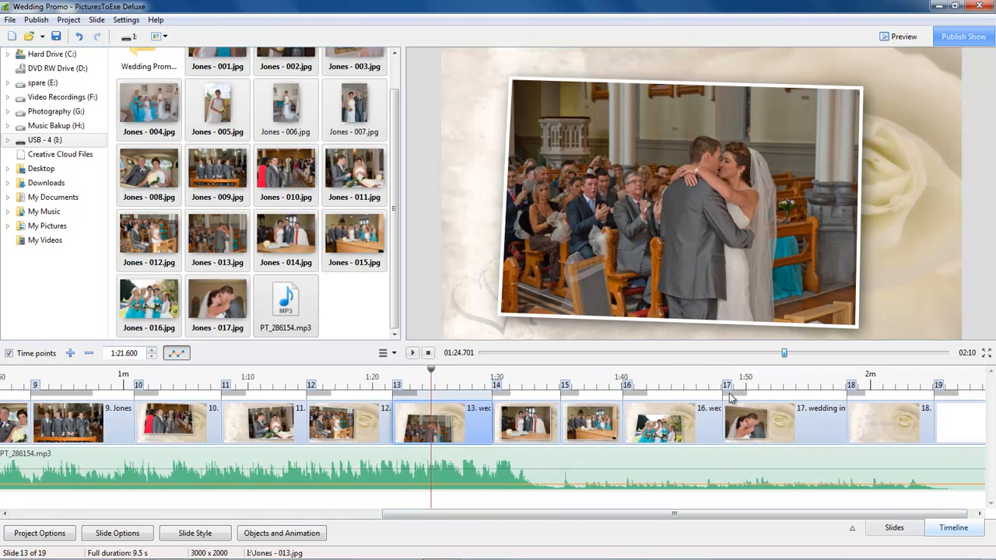
drag(858, 395, 820, 401)
click(935, 389)
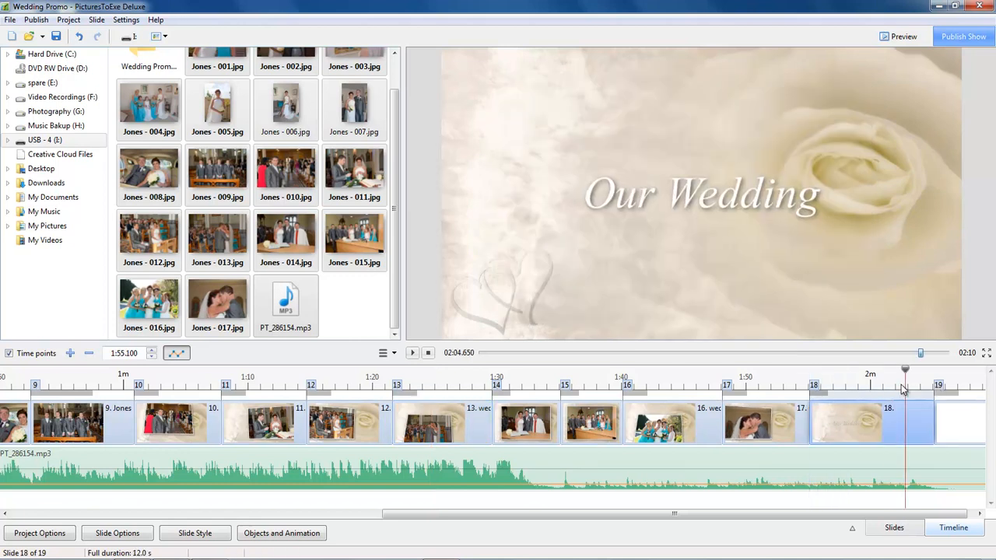
drag(936, 390, 899, 389)
Step: Play the end of the show from about 1:54 and save the project
click(791, 376)
key(space)
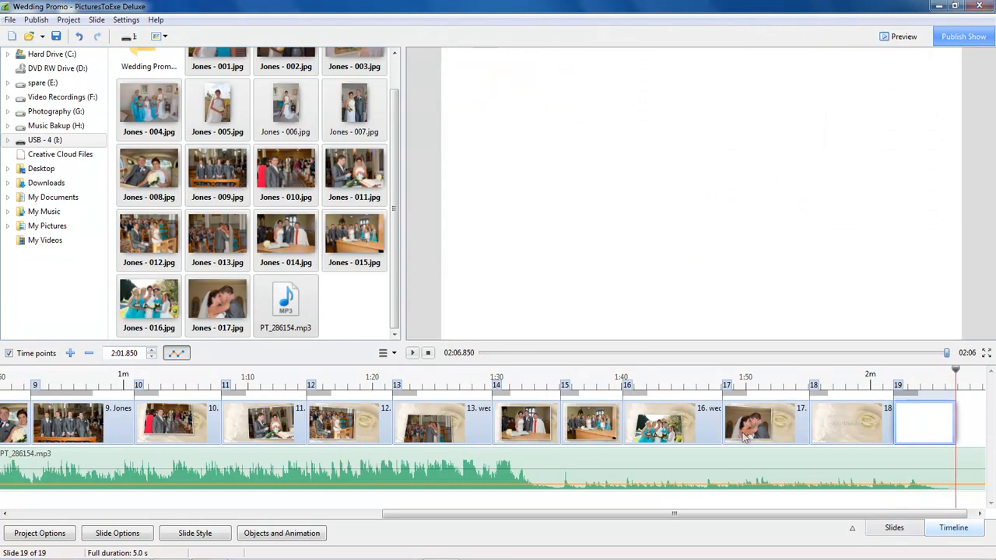
click(10, 20)
click(29, 67)
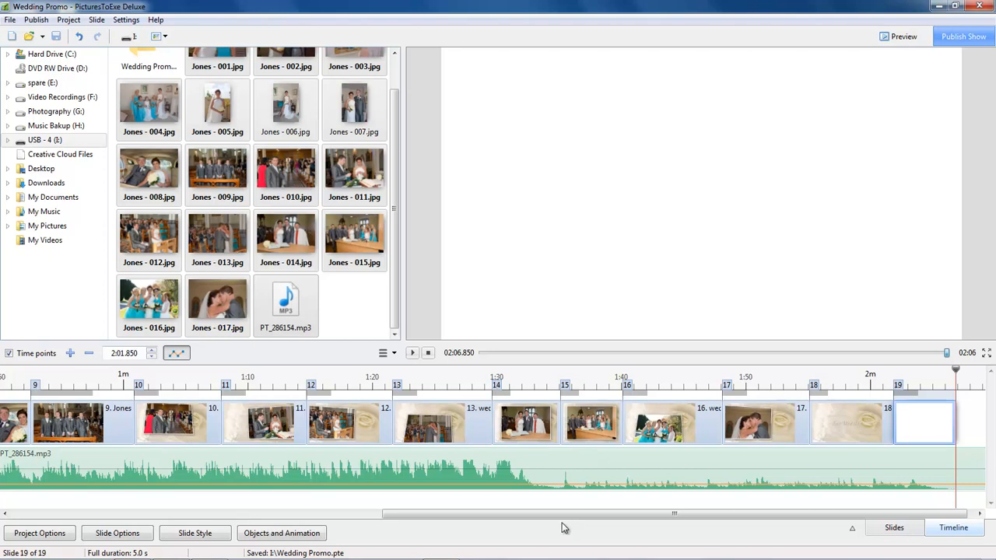
Step: Add a second line reading "with PicturesToExe 9" below "Our Wedding" in the caption of slide 2
drag(566, 520, 65, 422)
click(64, 422)
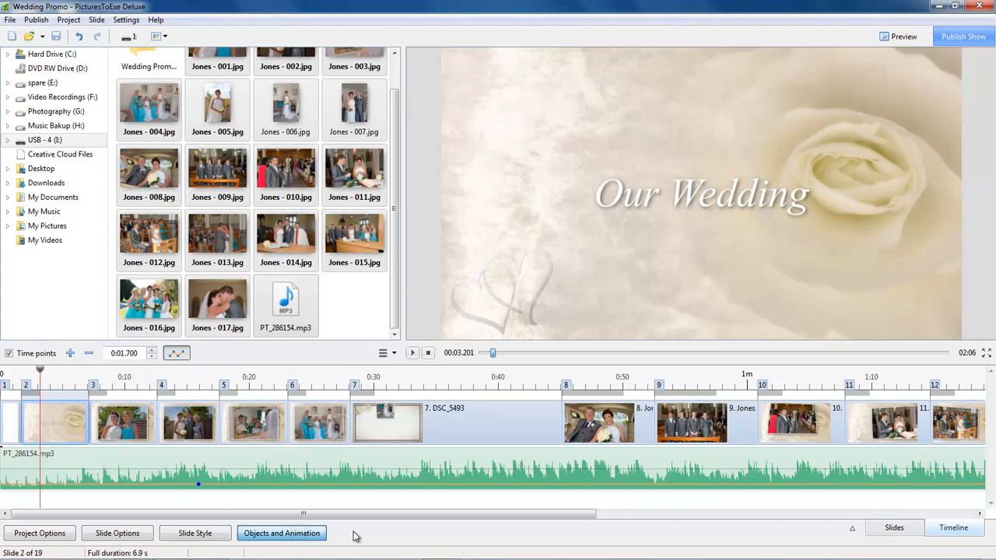
click(282, 533)
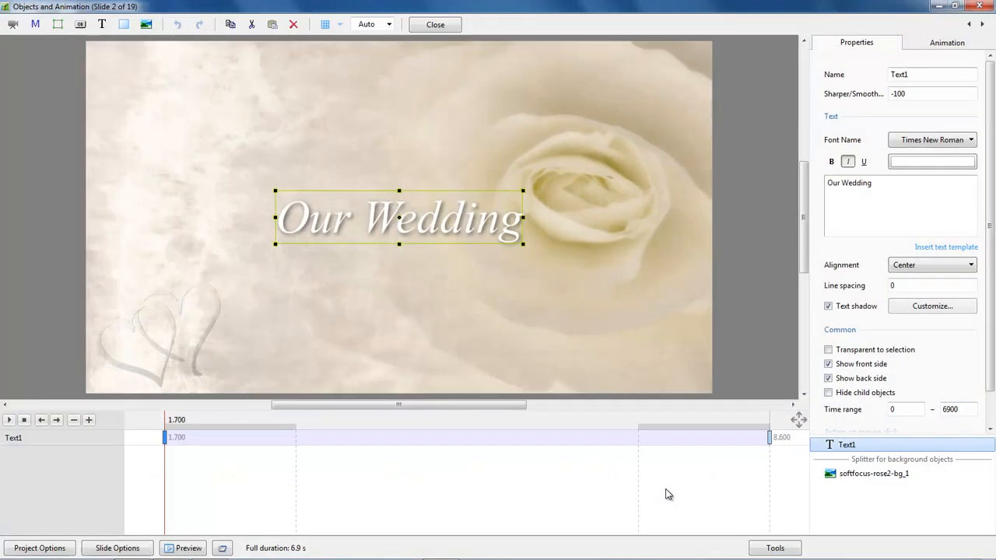
click(888, 192)
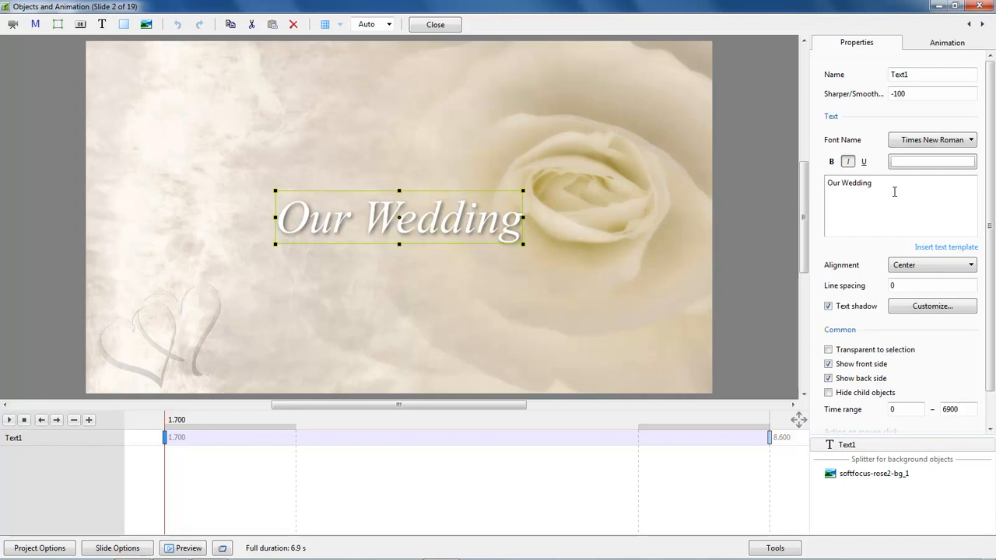
key(Return)
text(with )
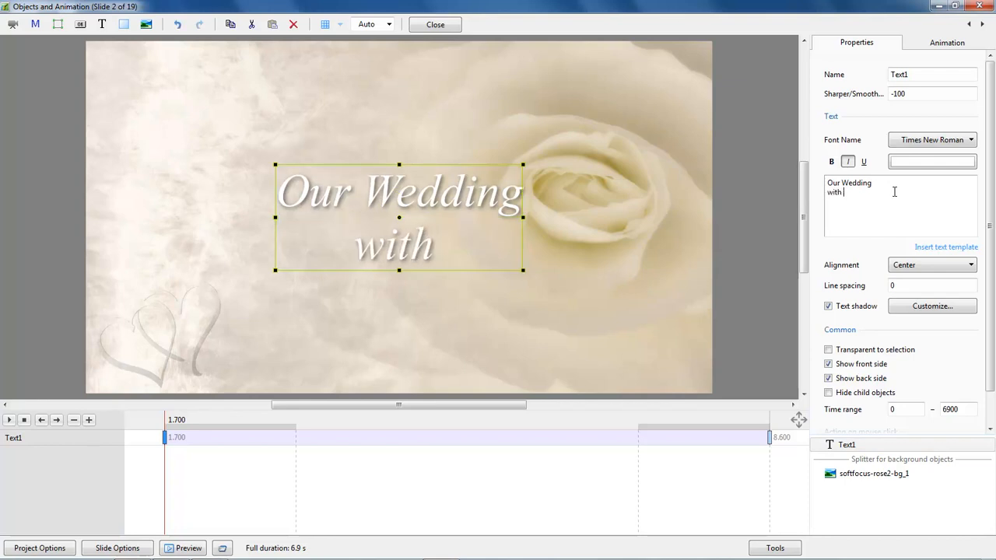
text(Pict)
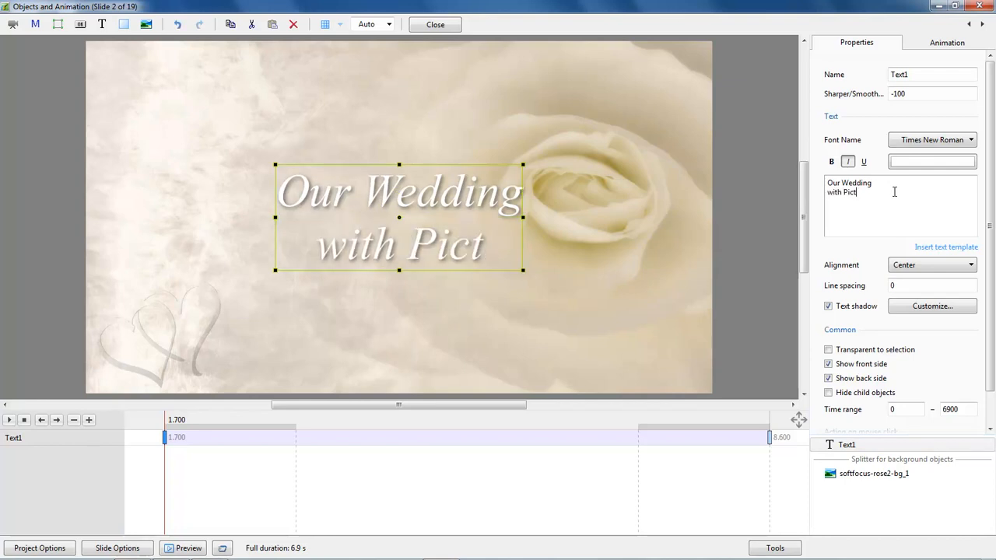
text(uresTo)
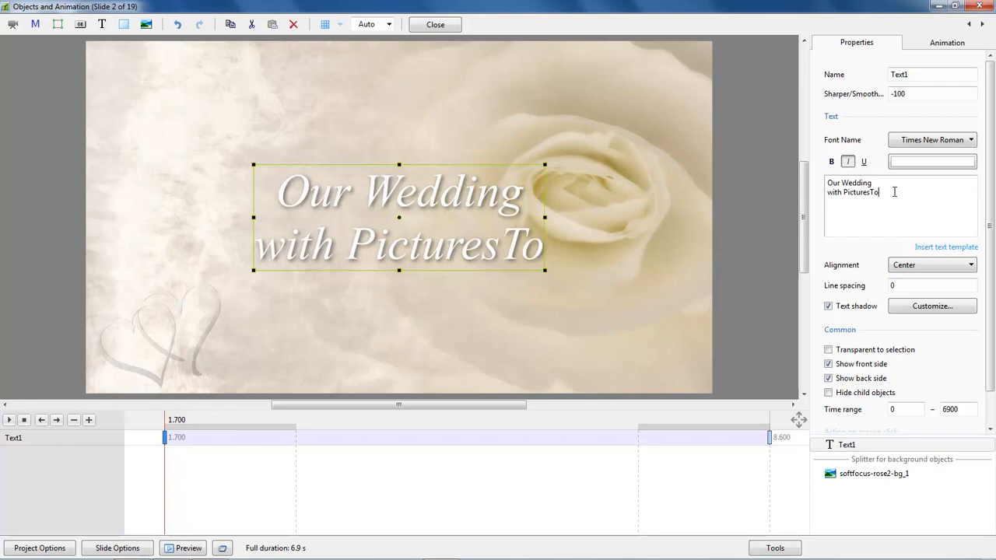
text(Exe 9)
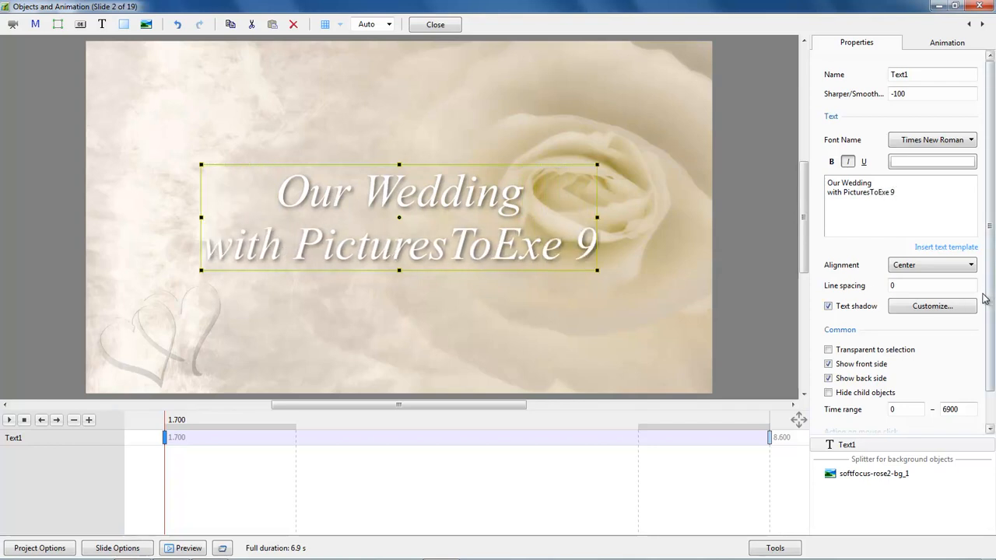
click(435, 24)
drag(490, 514, 909, 520)
click(816, 420)
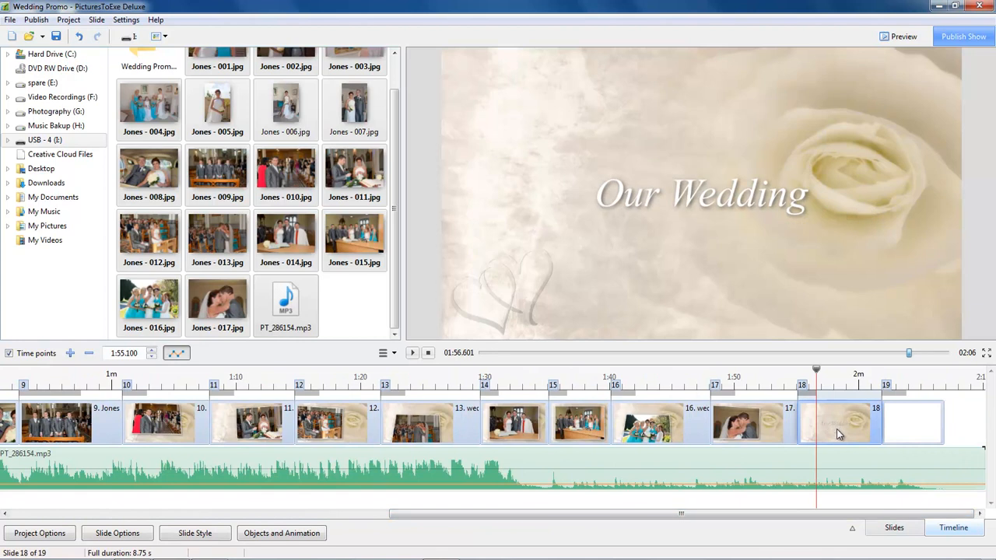
click(282, 533)
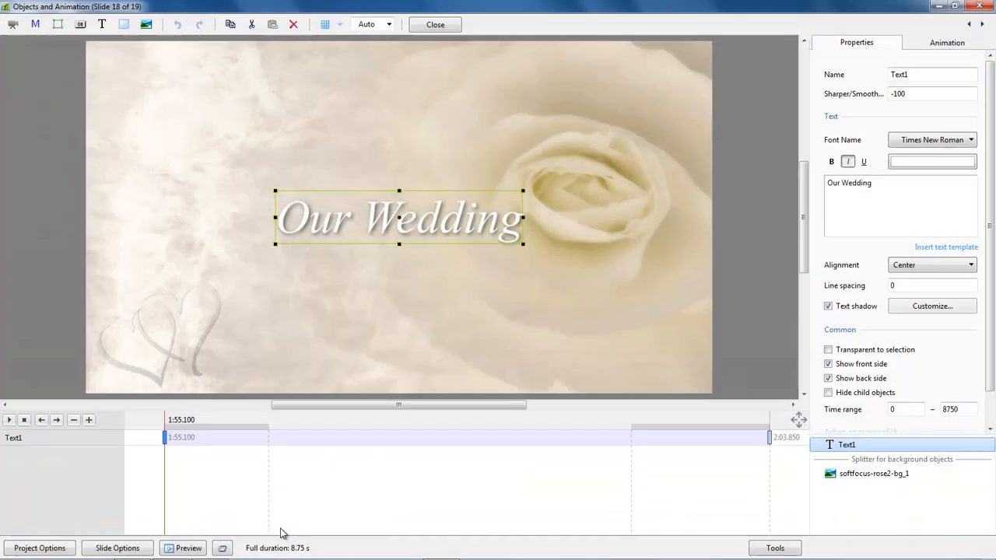
click(872, 187)
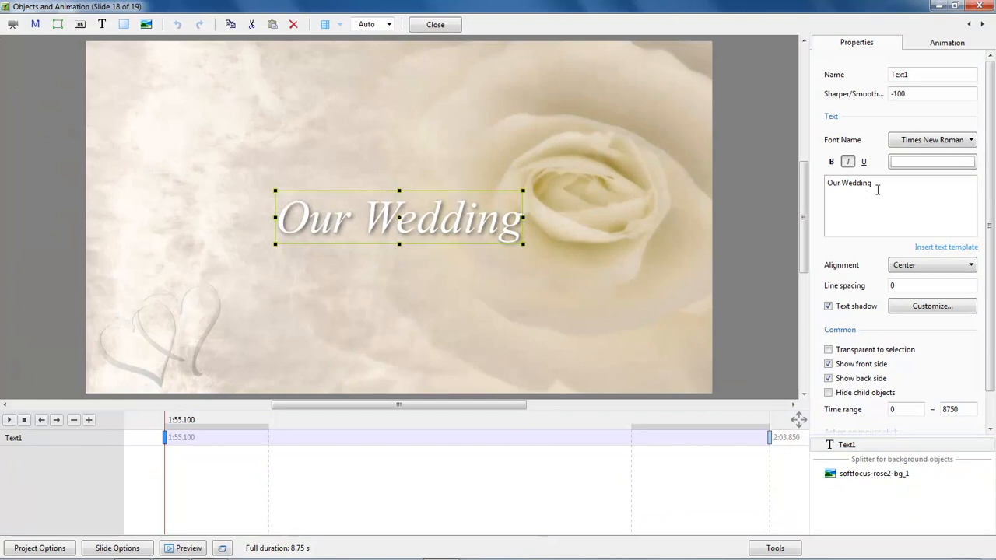
key(Return)
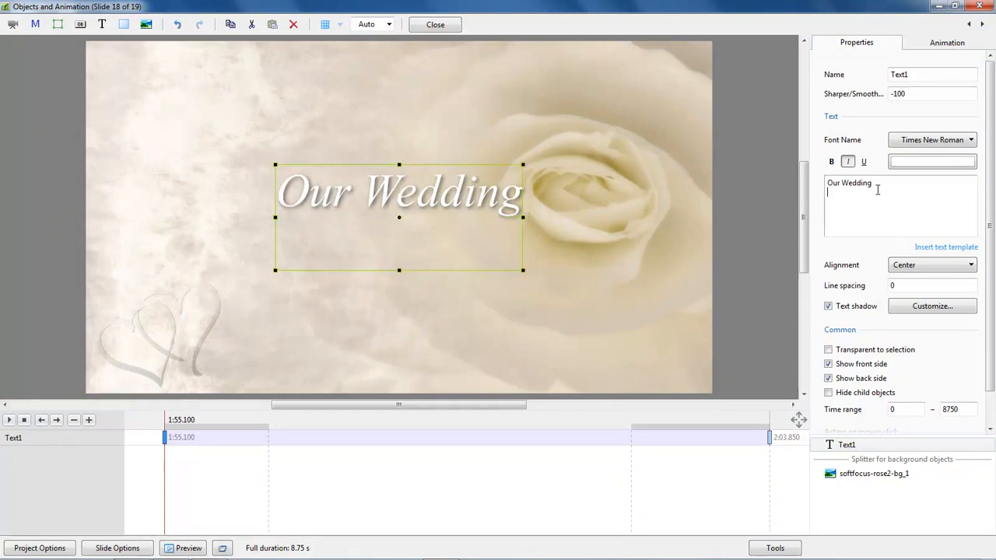
key(Return)
text(www.)
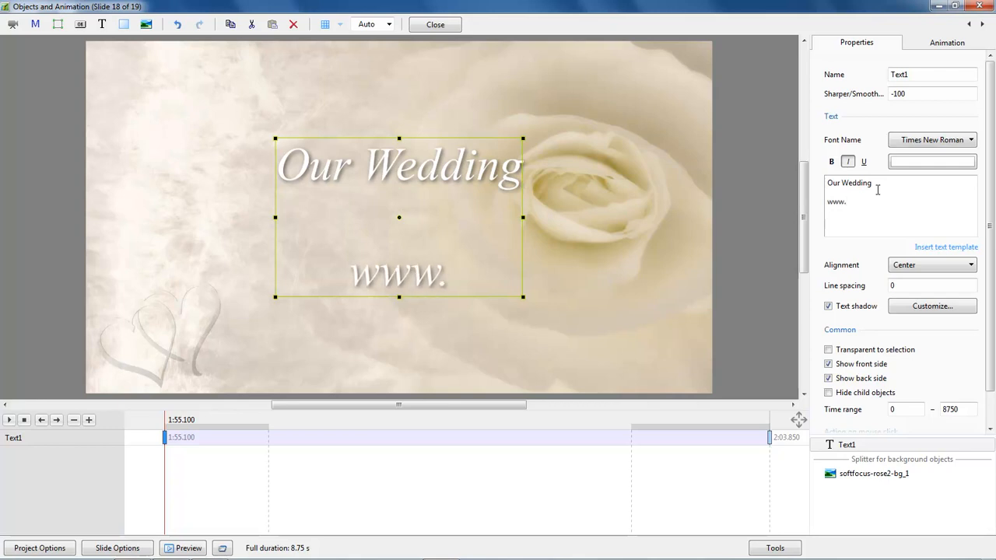
text(wnsof)
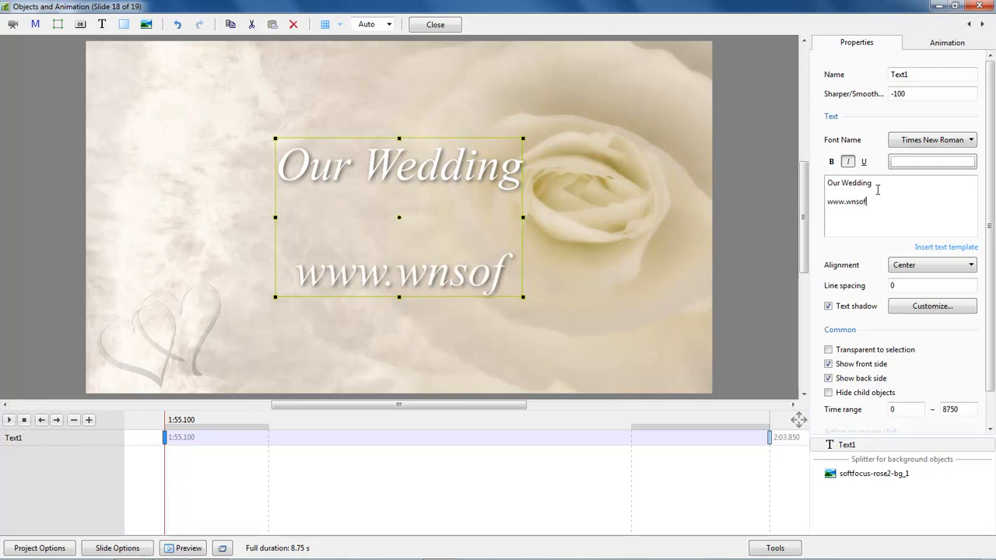
text(t.com)
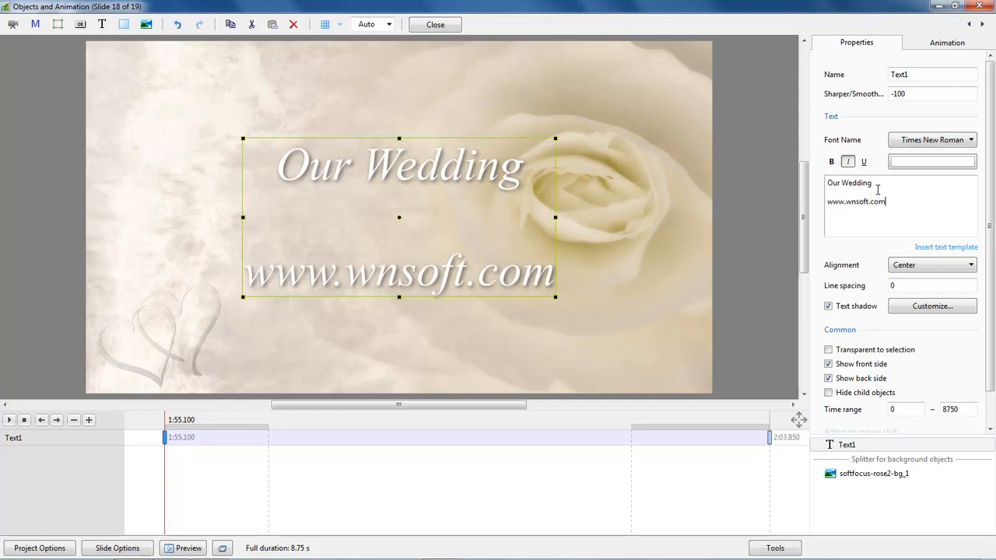
click(435, 24)
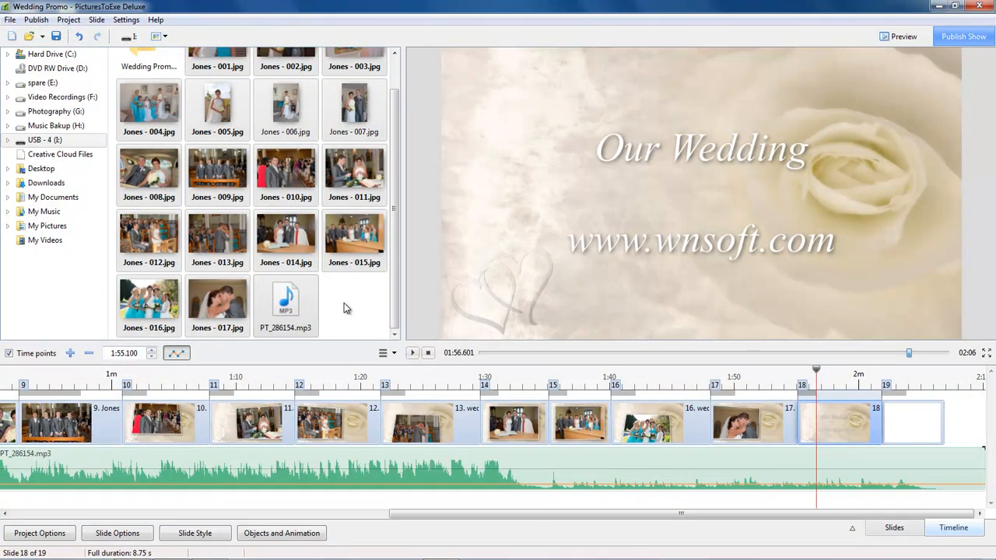
Step: Save the project and publish the show as an executable file for PC named Wedding Promo on drive USB - 4 (I:)
key(ctrl+s)
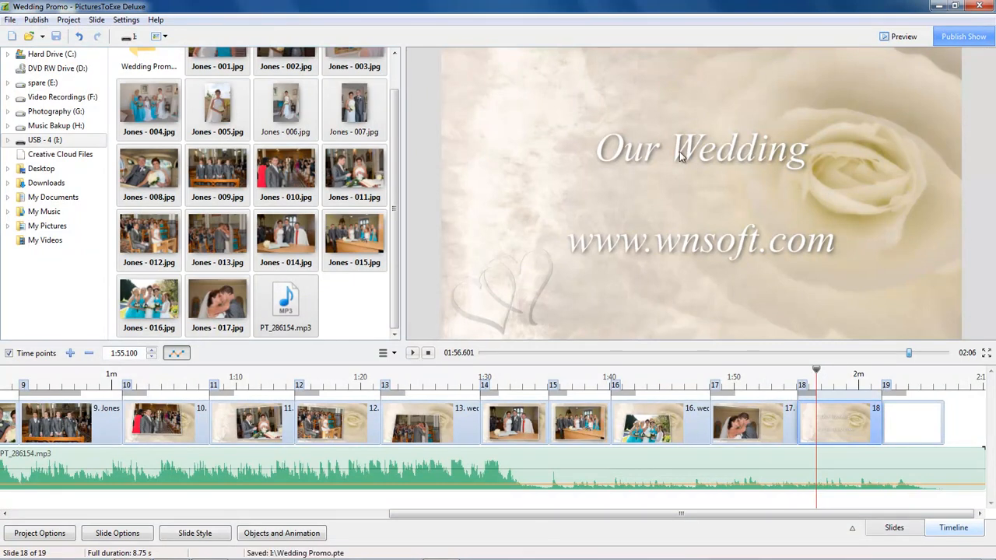
click(968, 39)
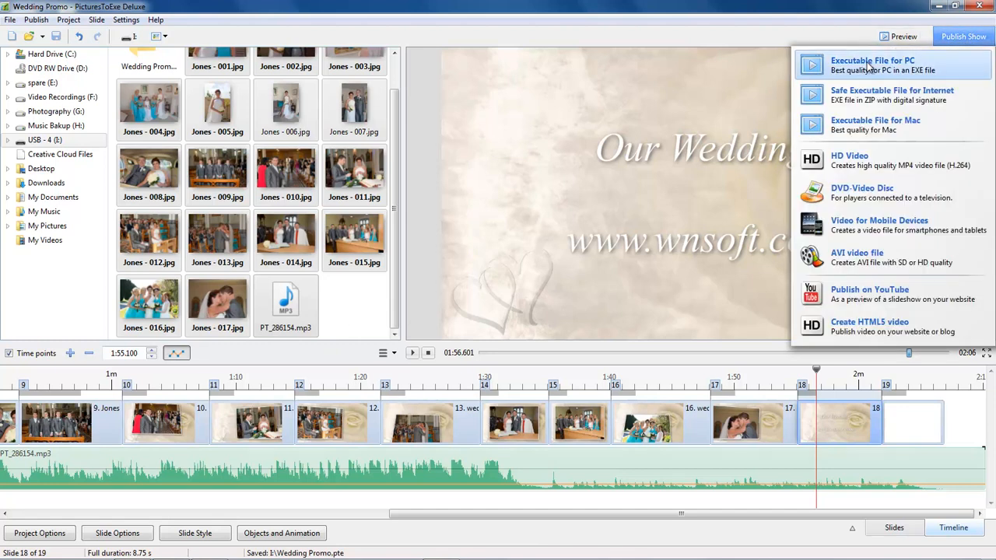
click(872, 69)
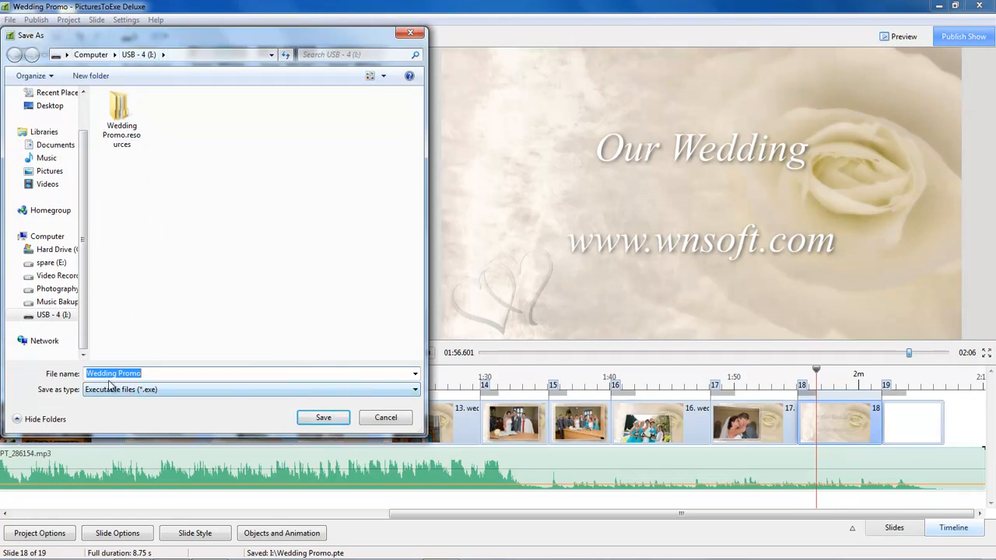
click(322, 418)
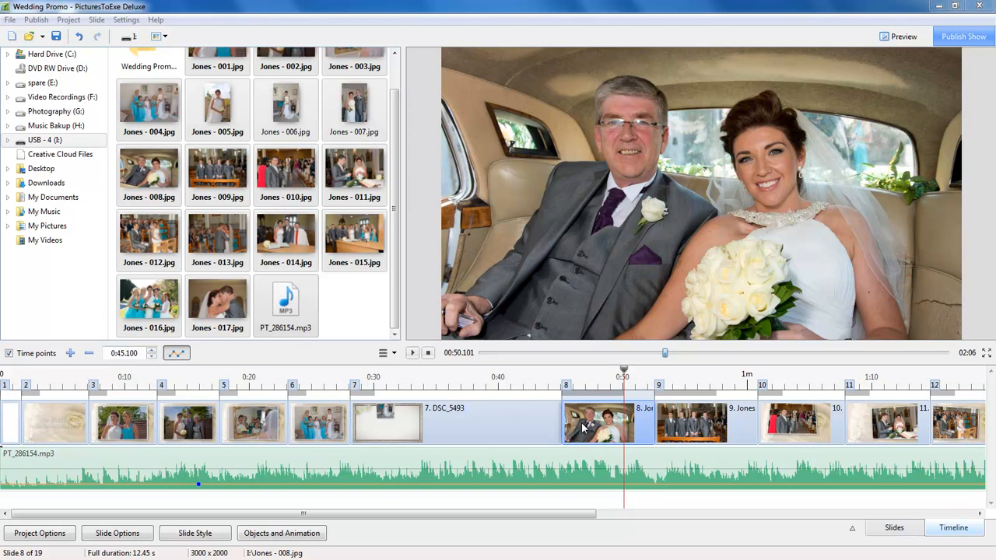
Step: Raise the soundtrack's volume envelope to about half of the waveform track's height, and select slide 2
mouse_move(199, 484)
drag(198, 489, 196, 470)
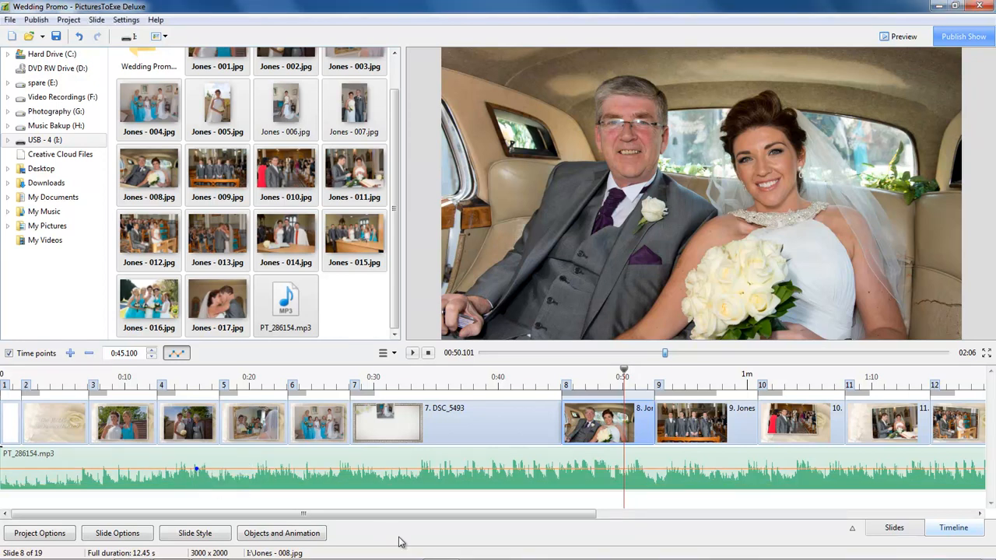
click(51, 420)
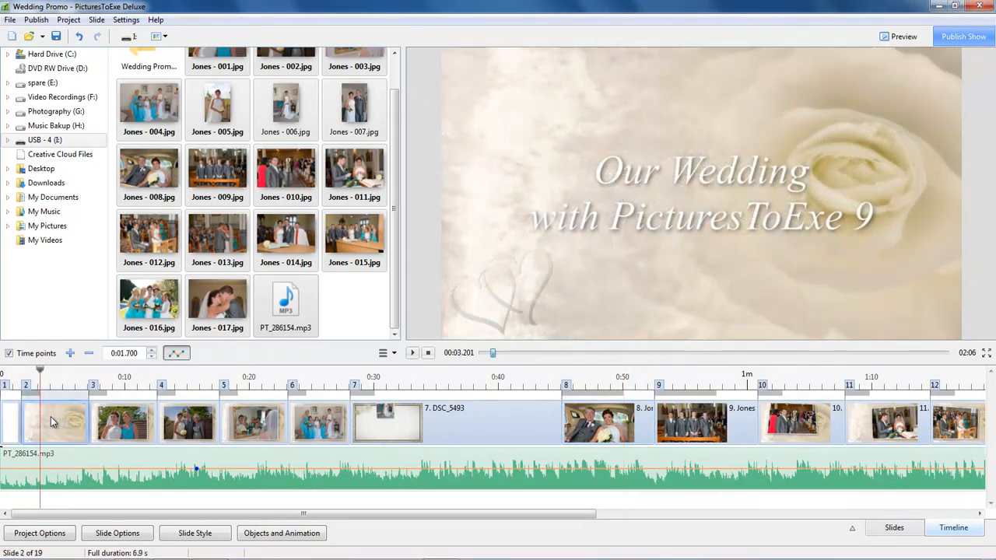